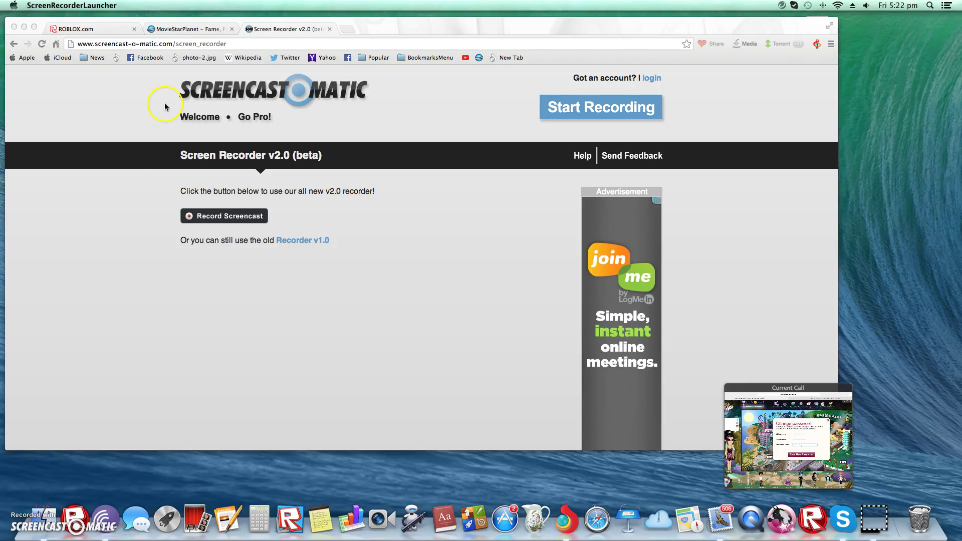
# Close the Screencast-O-Matic tab, raise the system volume, and bring the Skype call forward
pyautogui.click(331, 30)
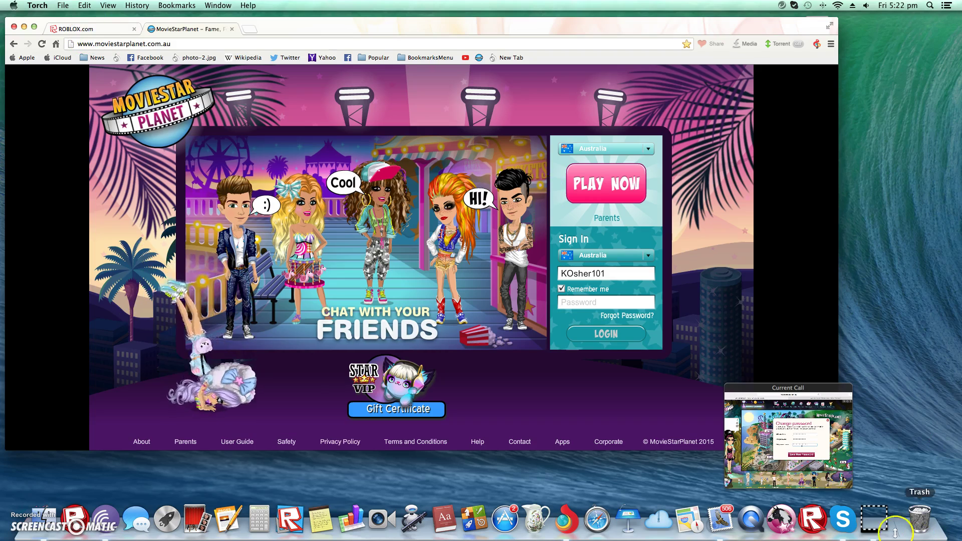
pyautogui.click(867, 5)
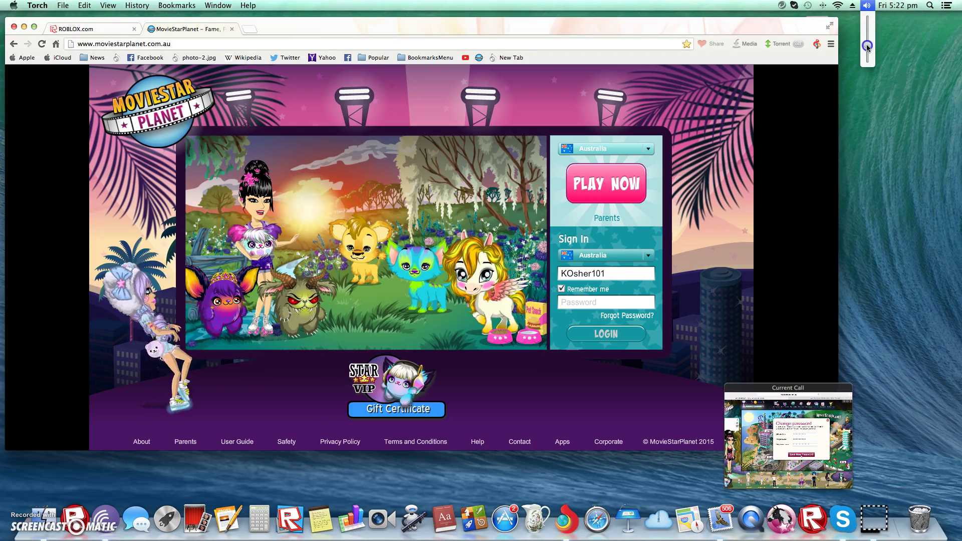
pyautogui.moveTo(868, 53); pyautogui.dragTo(868, 43)
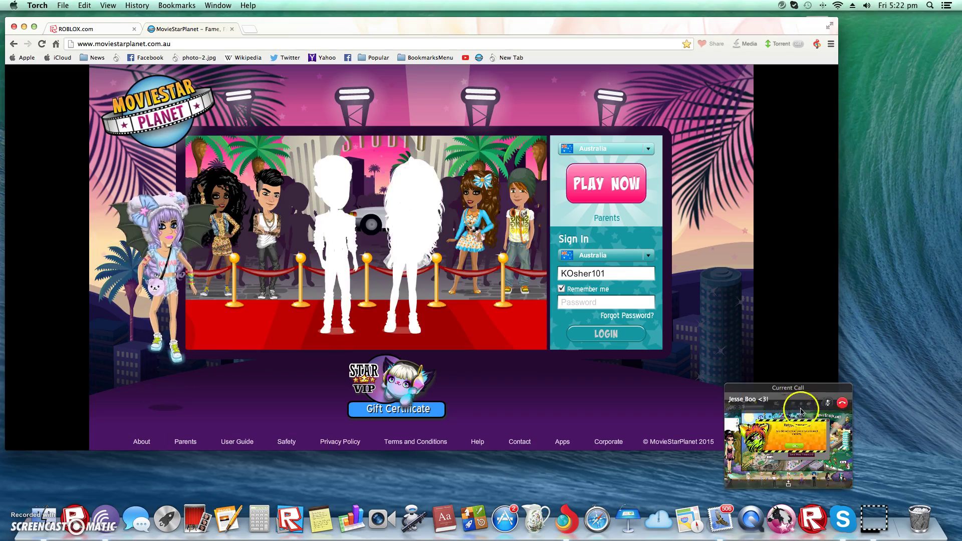
pyautogui.click(841, 522)
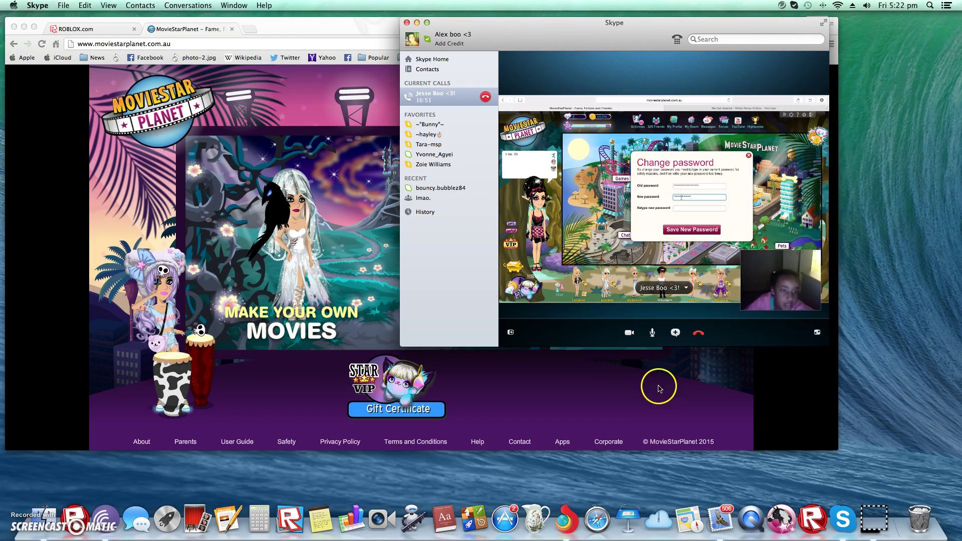
# Replace the sign-in username with a lowercase version, fix its typo, then return to Skype
pyautogui.click(654, 400)
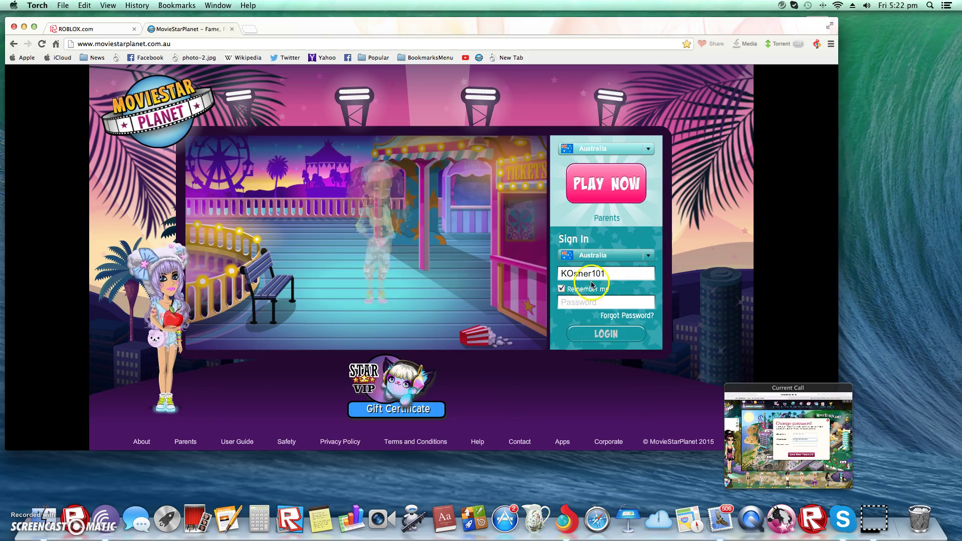
pyautogui.press('super+a')
pyautogui.press('BackSpace')
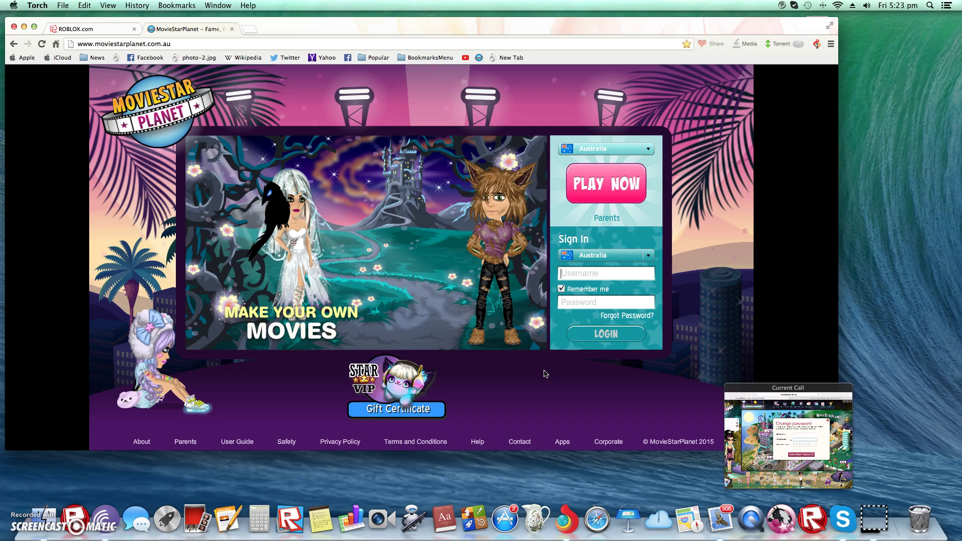
pyautogui.write('kos')
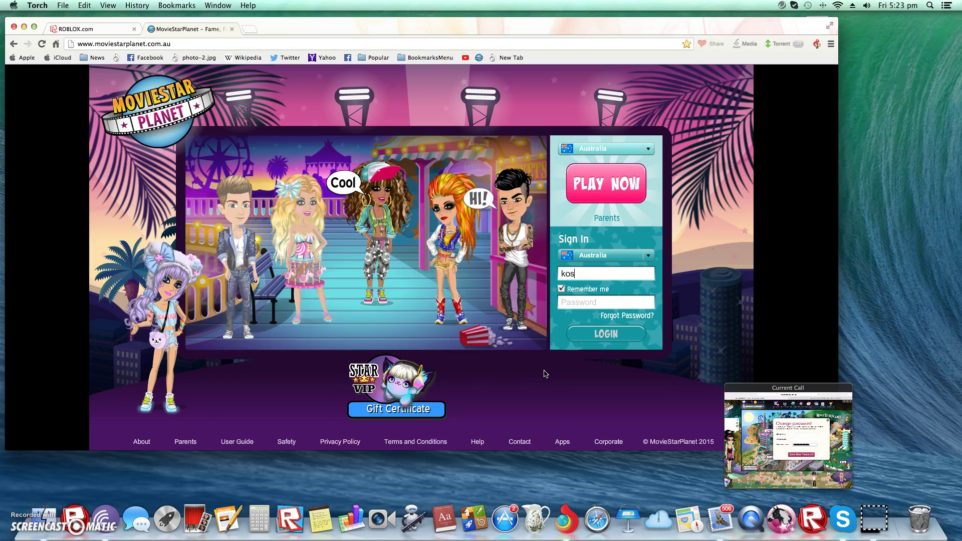
pyautogui.write('he101')
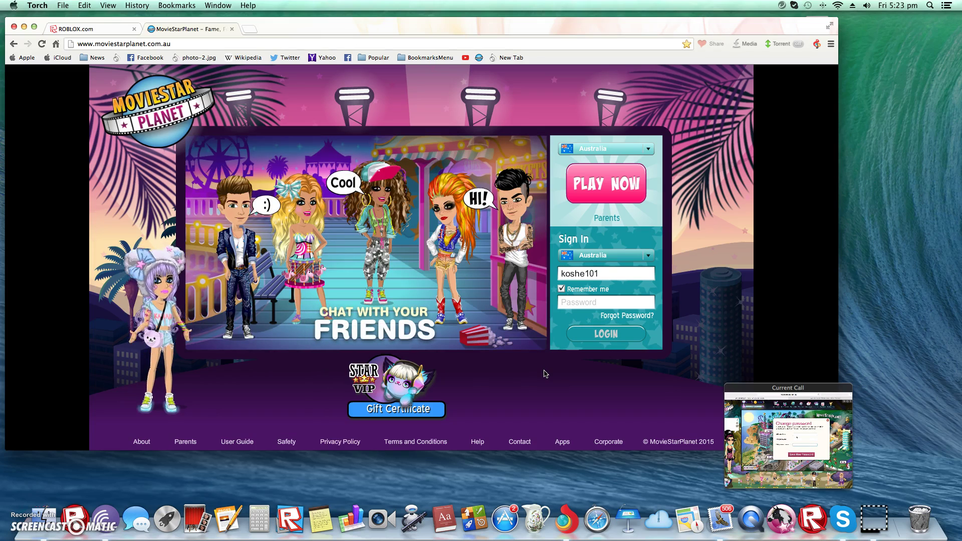
pyautogui.press('Tab')
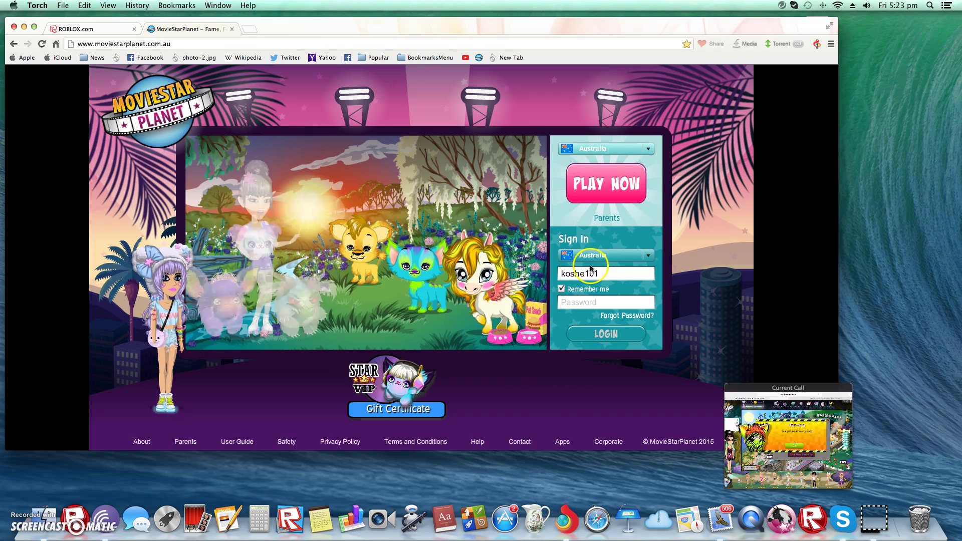
pyautogui.click(581, 274)
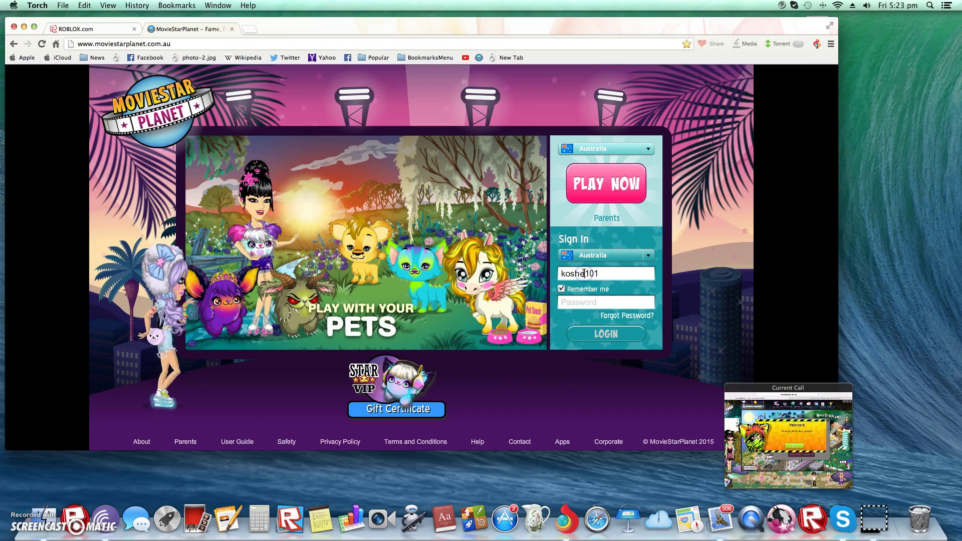
pyautogui.write('r')
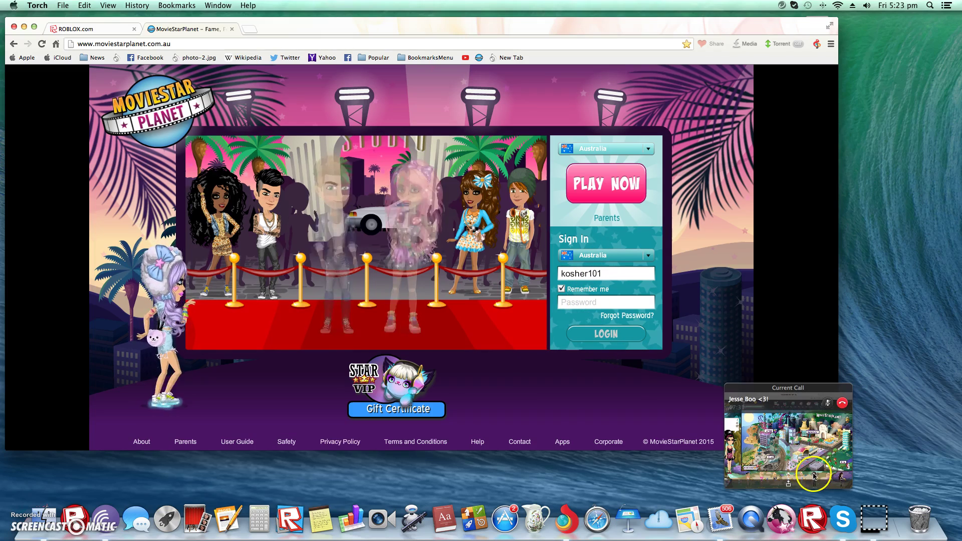
pyautogui.click(843, 519)
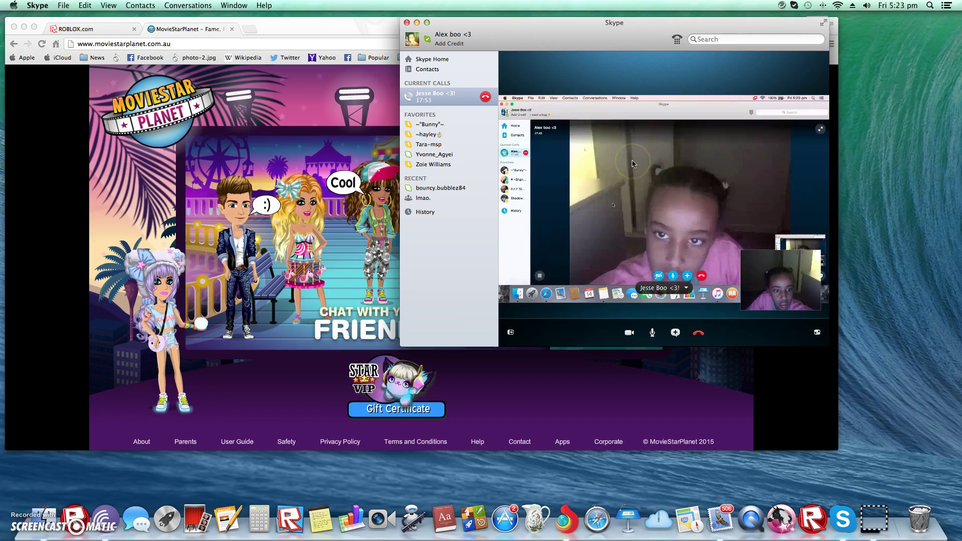
# Enter the password on the login page and attempt to sign in
pyautogui.click(683, 387)
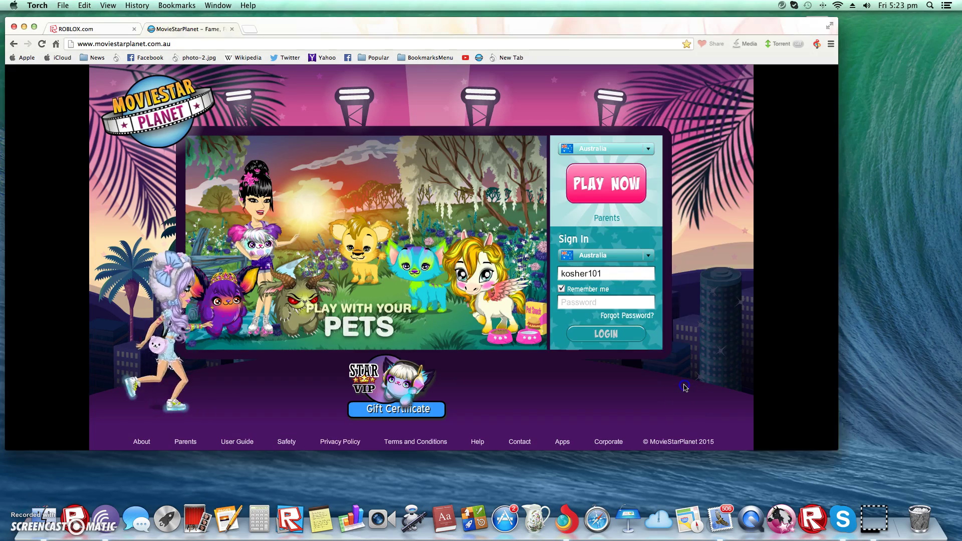
pyautogui.click(608, 302)
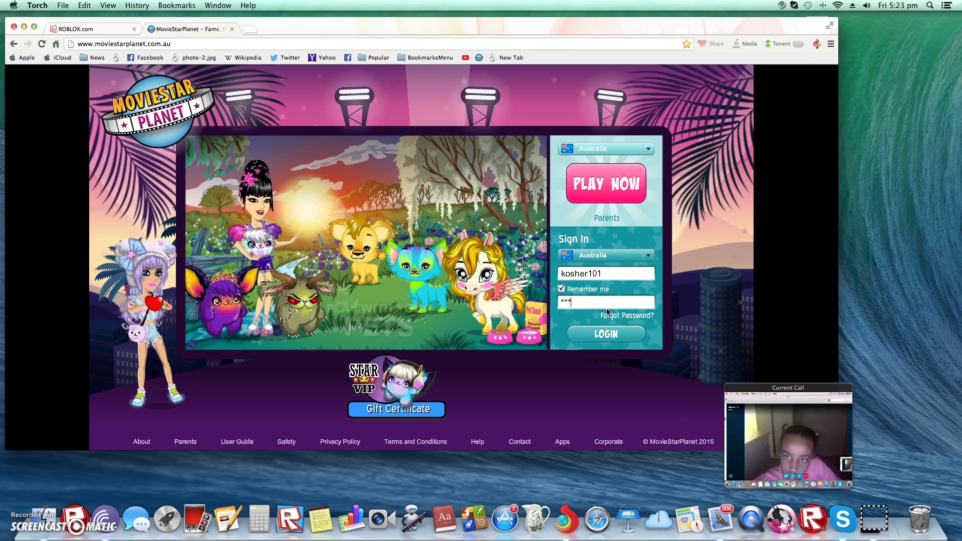
pyautogui.write('*******')
pyautogui.press('Return')
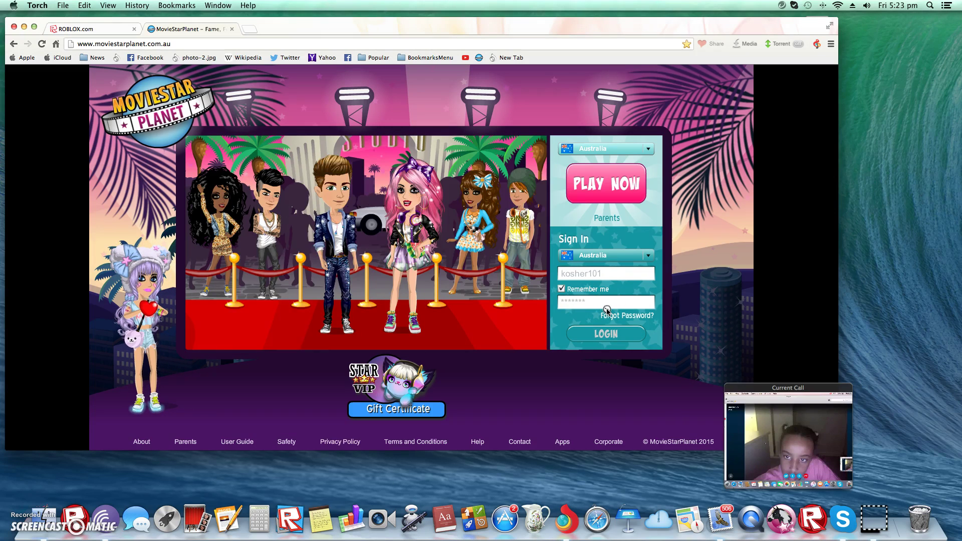
pyautogui.click(475, 301)
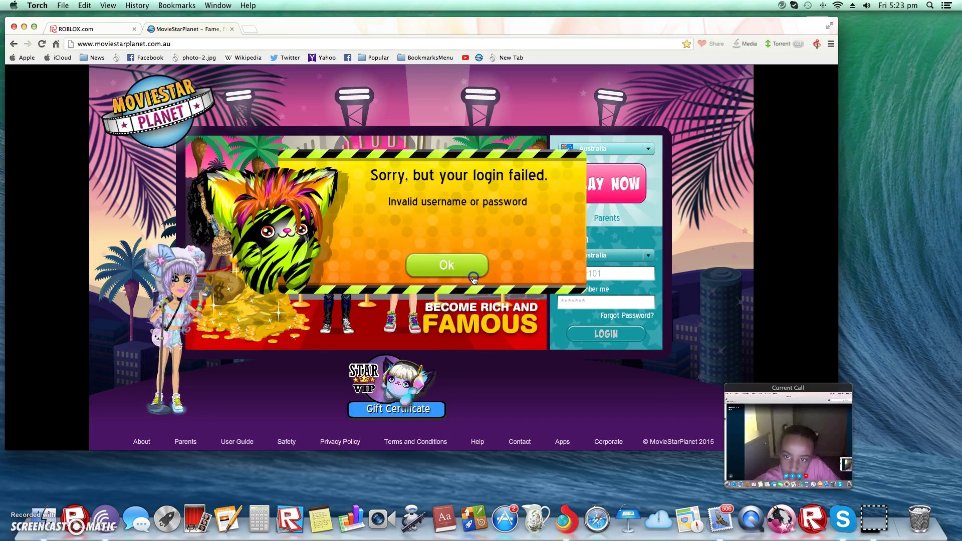
# Dismiss the invalid-login message, replace the password, and sign in again
pyautogui.click(447, 265)
pyautogui.click(606, 301)
pyautogui.moveTo(606, 301); pyautogui.dragTo(530, 293)
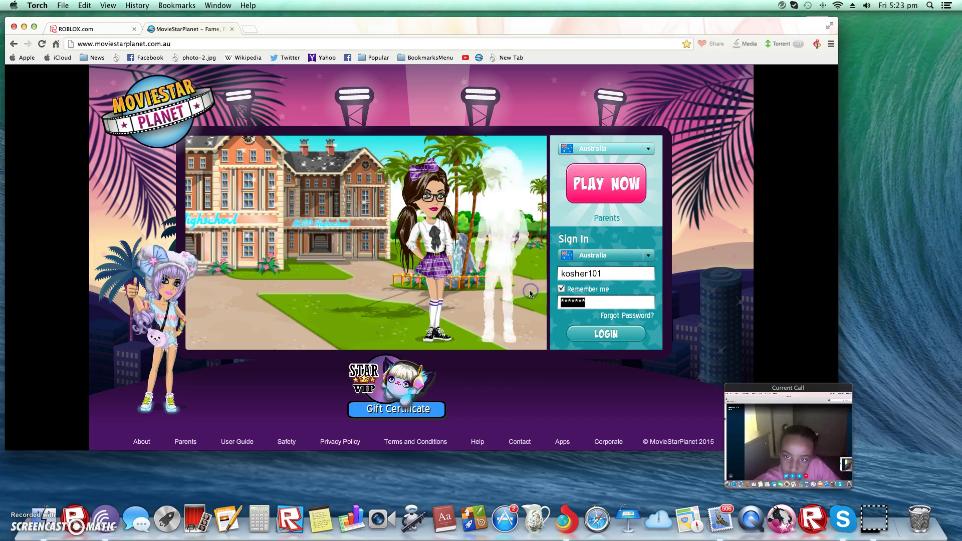
pyautogui.write('*')
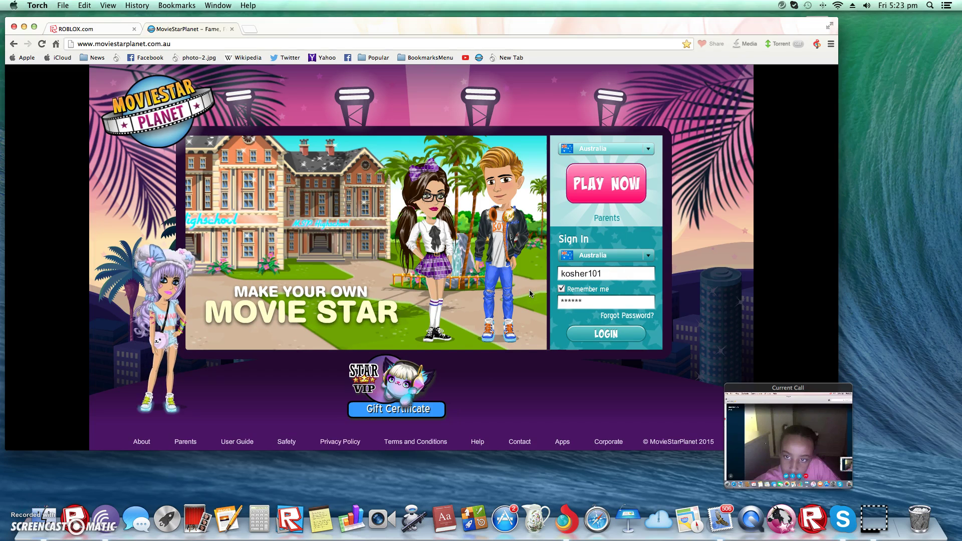
pyautogui.write('**')
pyautogui.press('Return')
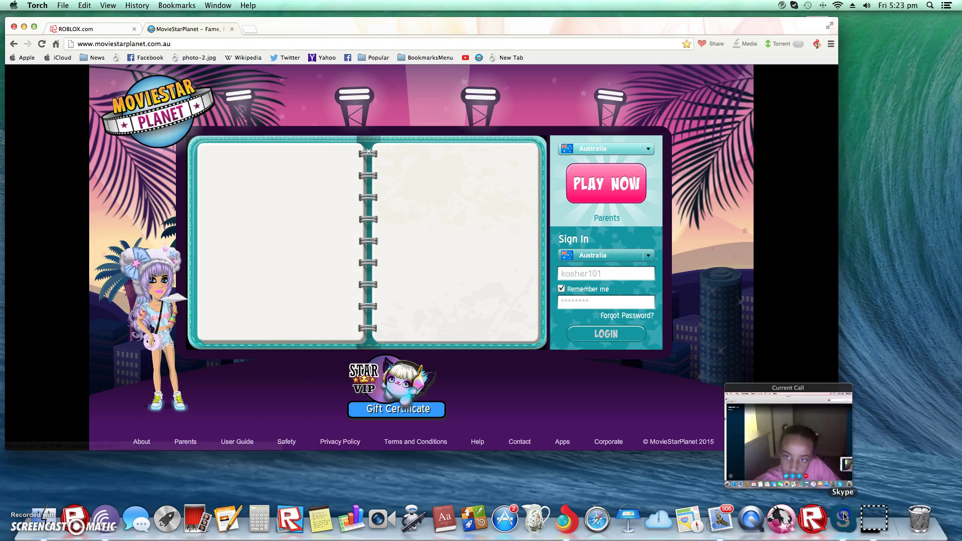
# Check the Skype call, return to the game, and close the Spin the wheel prompt
pyautogui.click(844, 517)
pyautogui.click(659, 333)
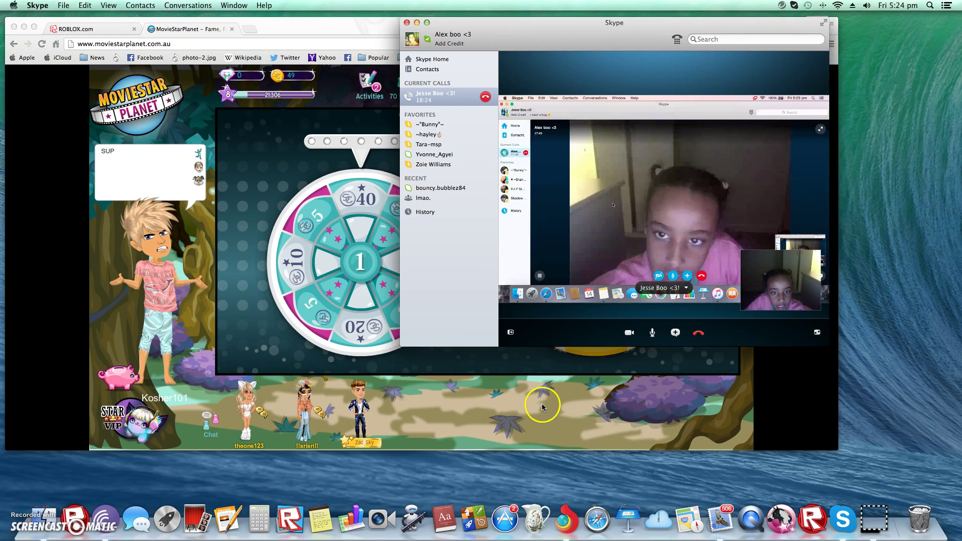
pyautogui.click(549, 369)
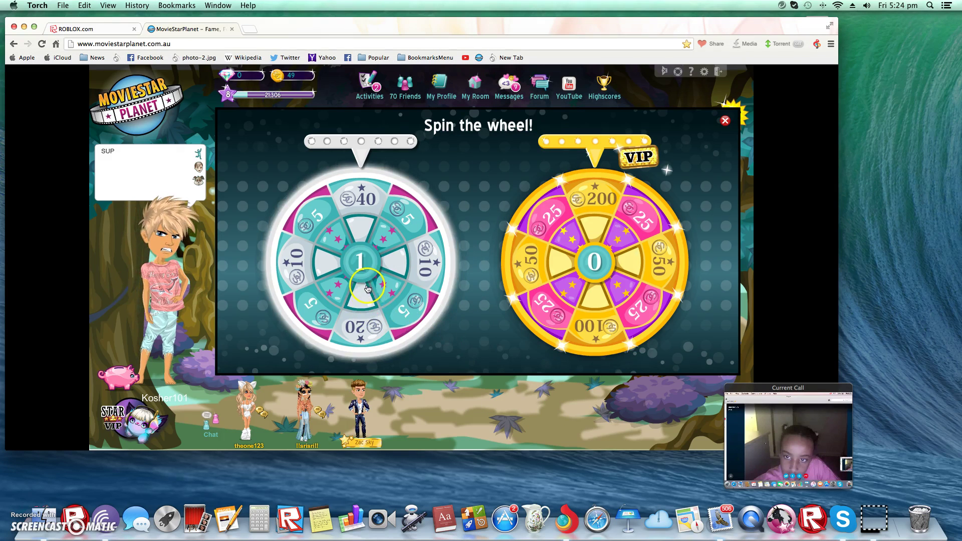
pyautogui.click(336, 356)
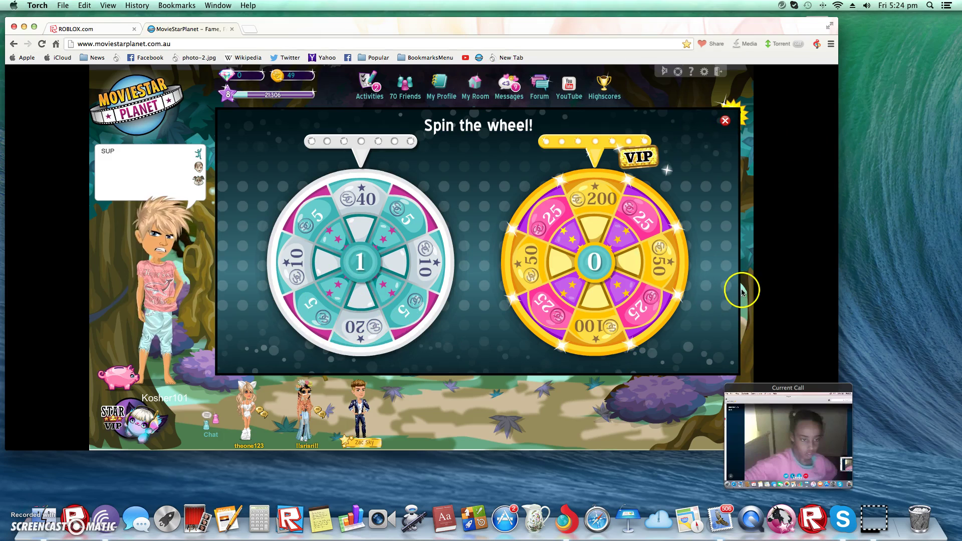
pyautogui.click(725, 122)
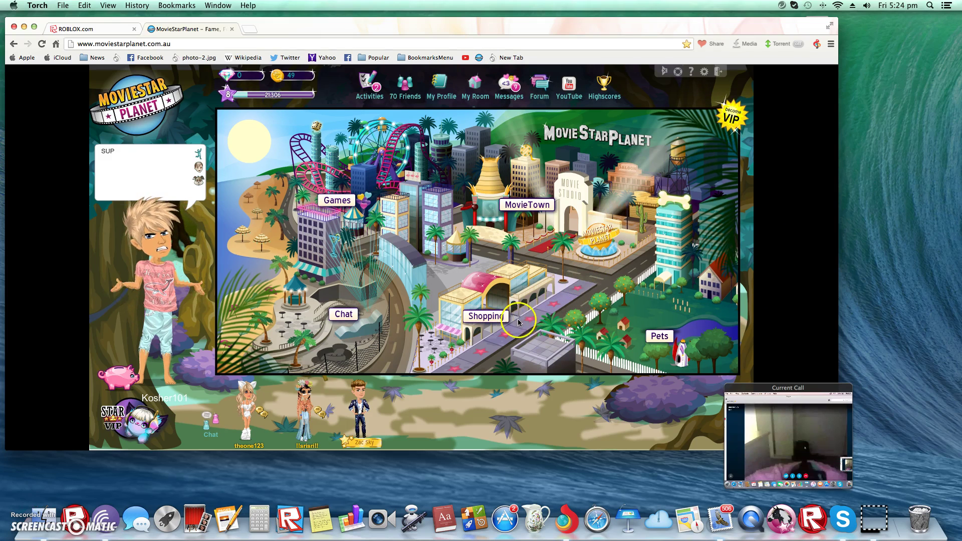
# Go to the town's Shopping area and open the Clothing store
pyautogui.click(502, 322)
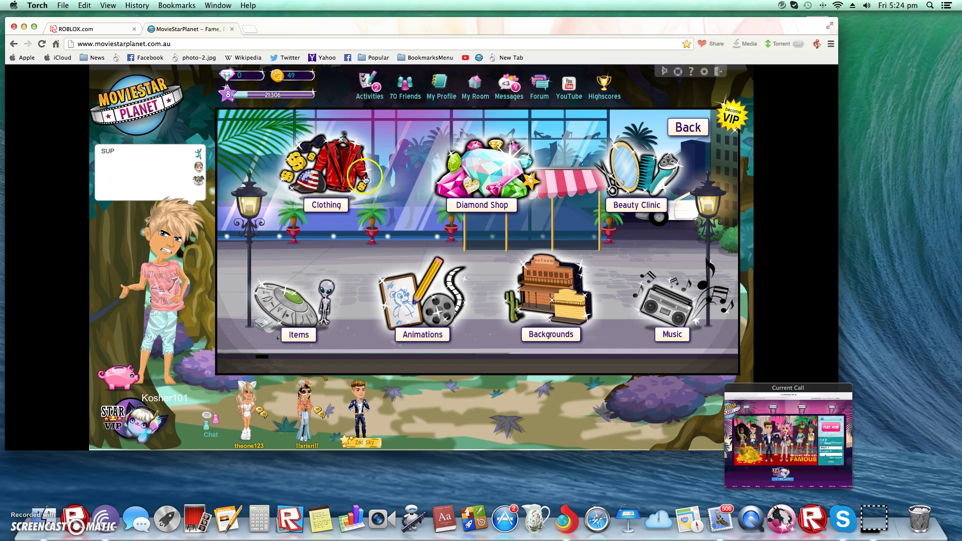
pyautogui.click(307, 188)
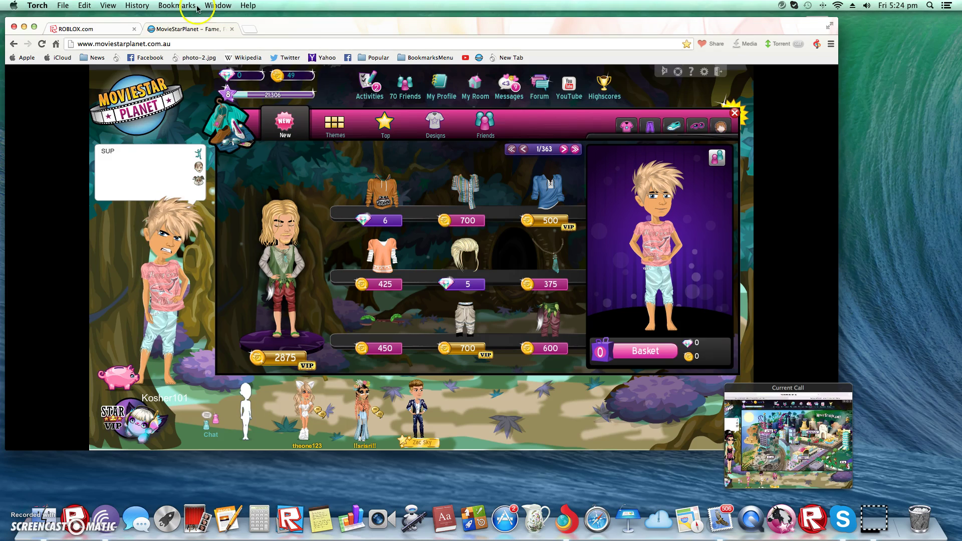
# Remove the avatar's shirt, add the 450-coin item to the basket, and view its colours
pyautogui.click(647, 263)
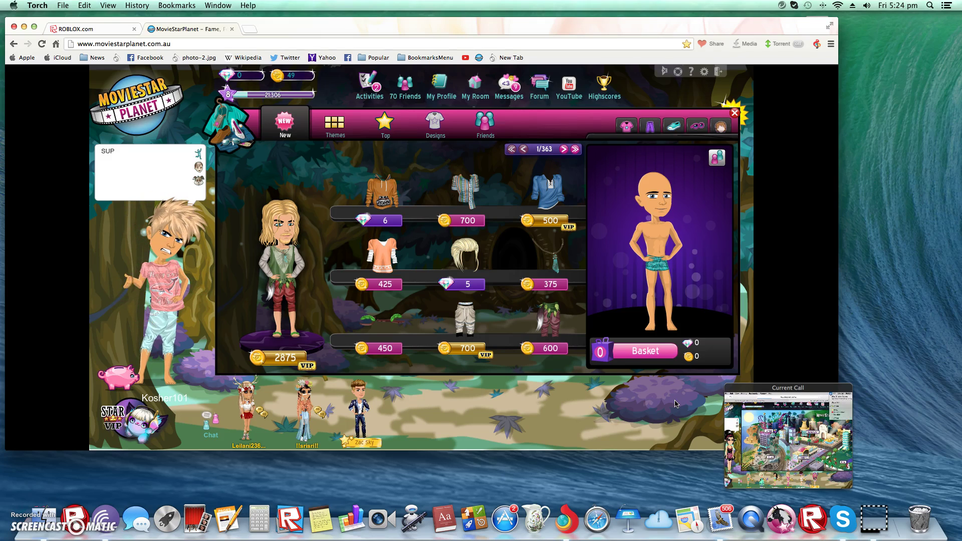
pyautogui.click(380, 327)
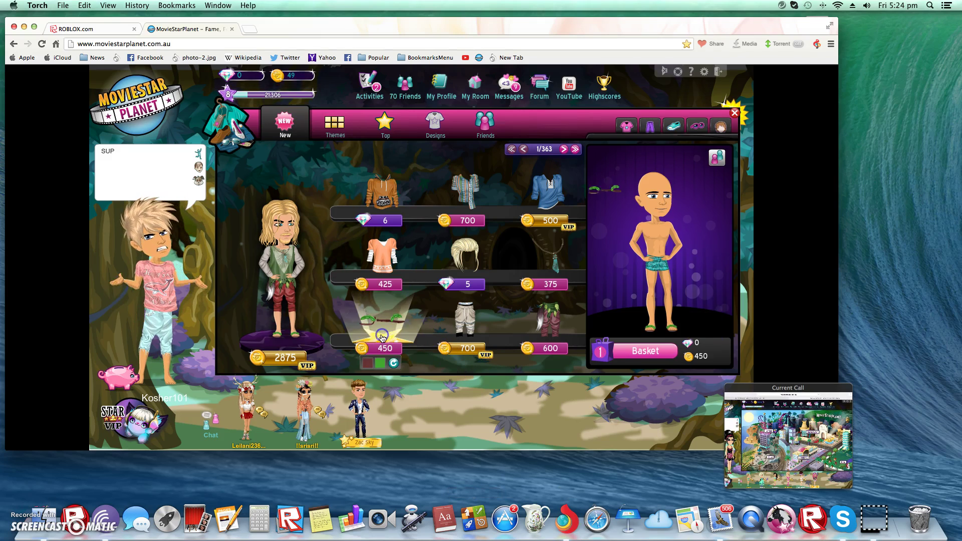
pyautogui.click(368, 363)
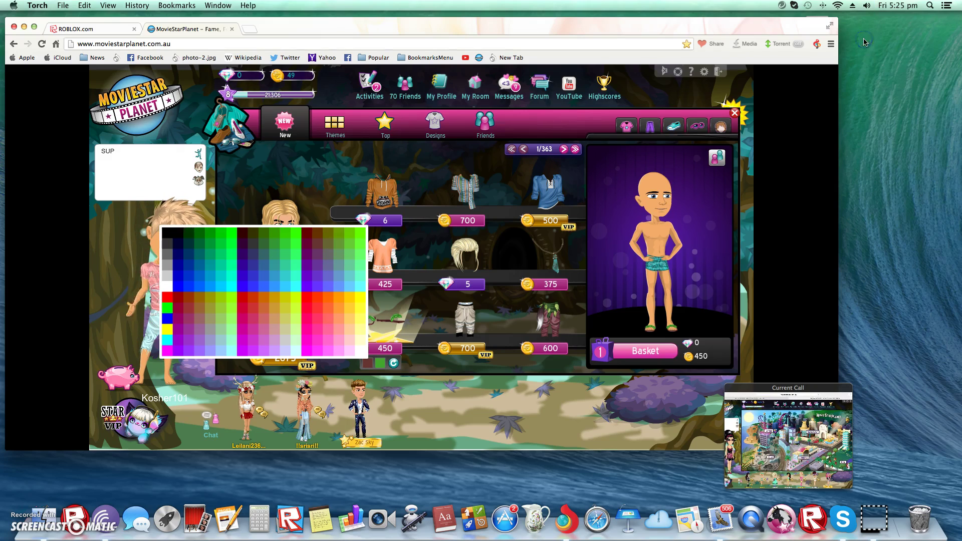
pyautogui.click(515, 86)
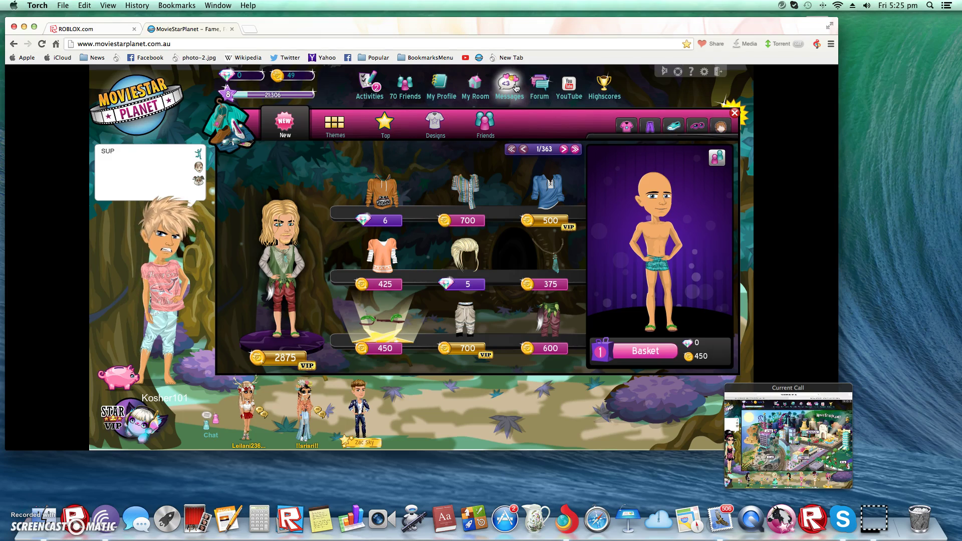
pyautogui.click(515, 87)
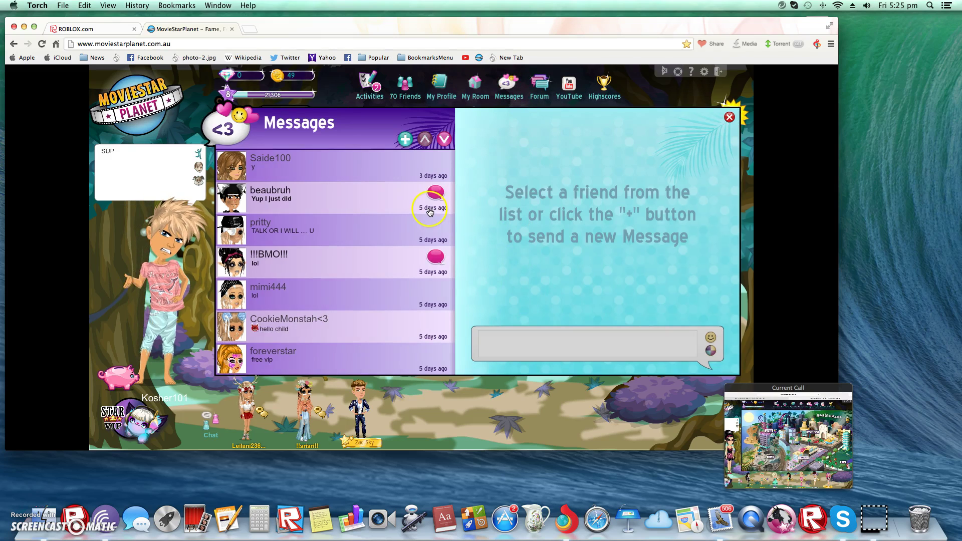
pyautogui.click(421, 203)
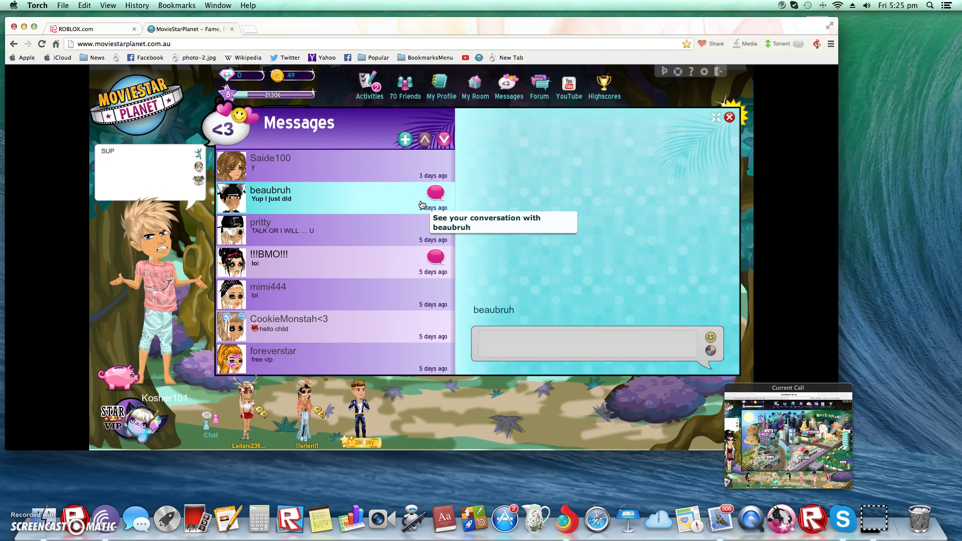
pyautogui.click(407, 334)
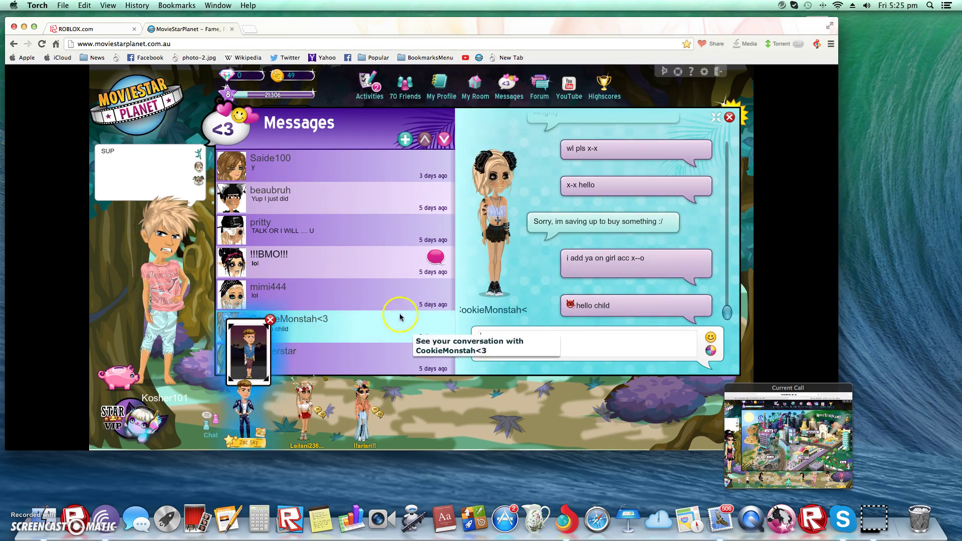
pyautogui.click(398, 237)
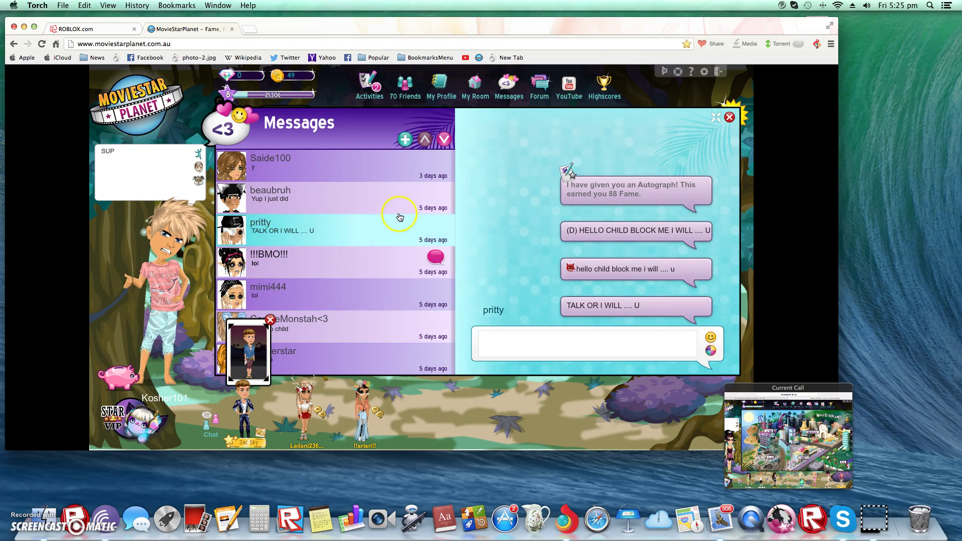
pyautogui.click(401, 209)
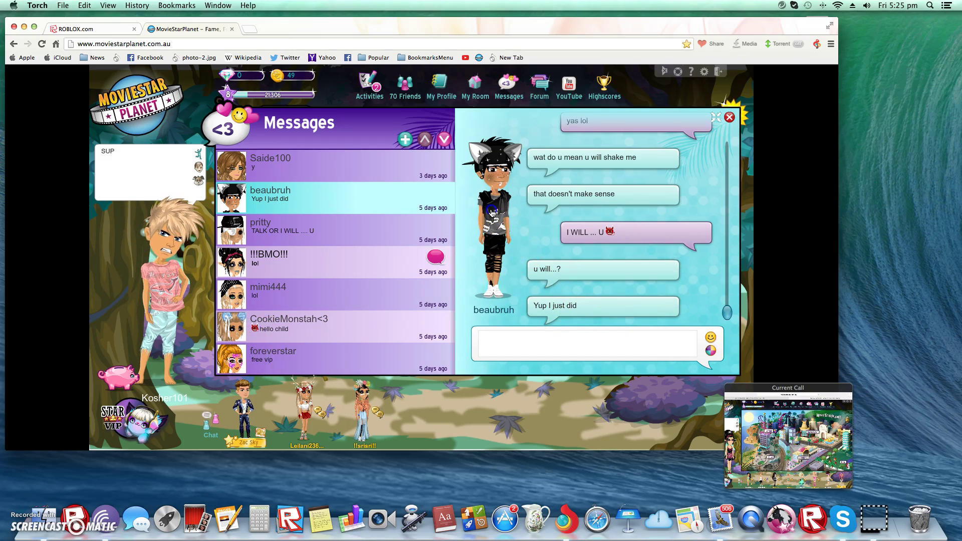
pyautogui.click(492, 213)
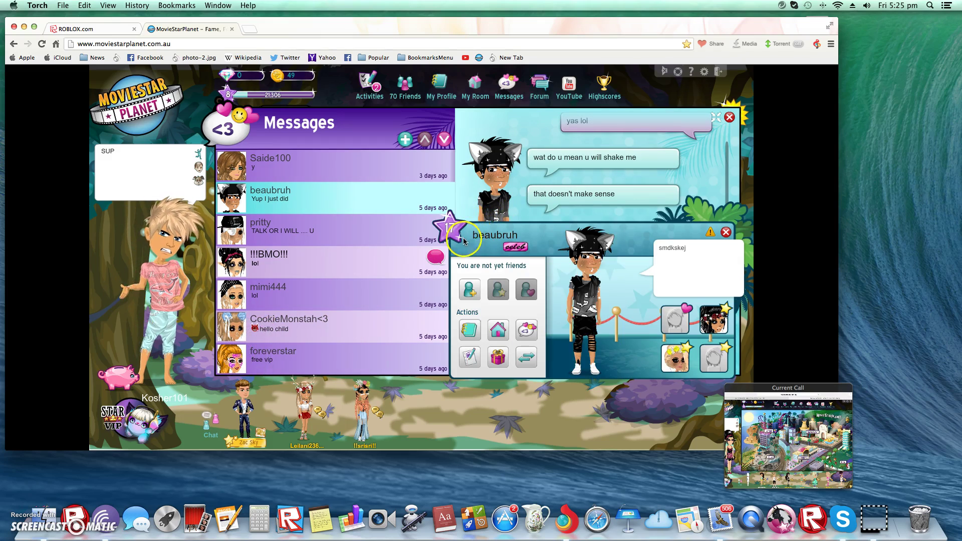
pyautogui.click(728, 122)
pyautogui.click(725, 233)
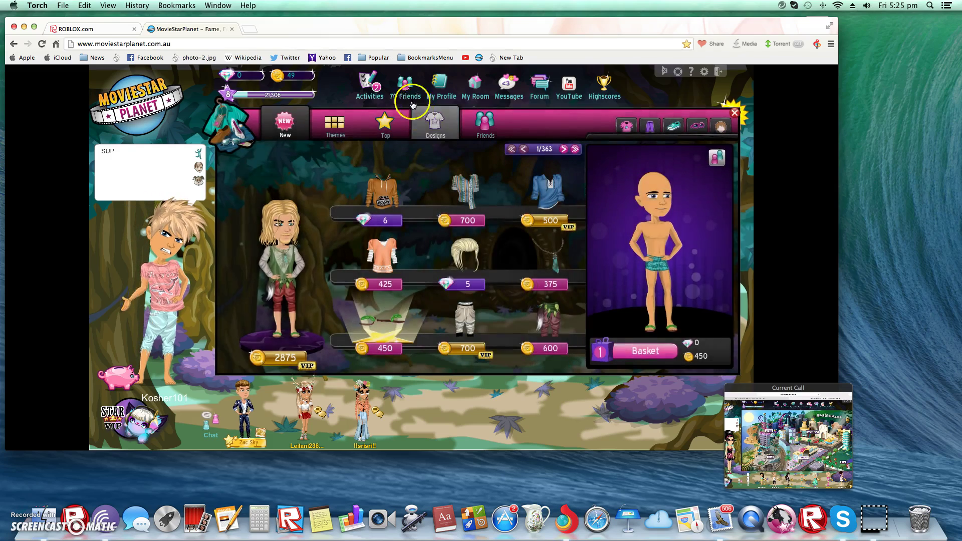
pyautogui.click(402, 88)
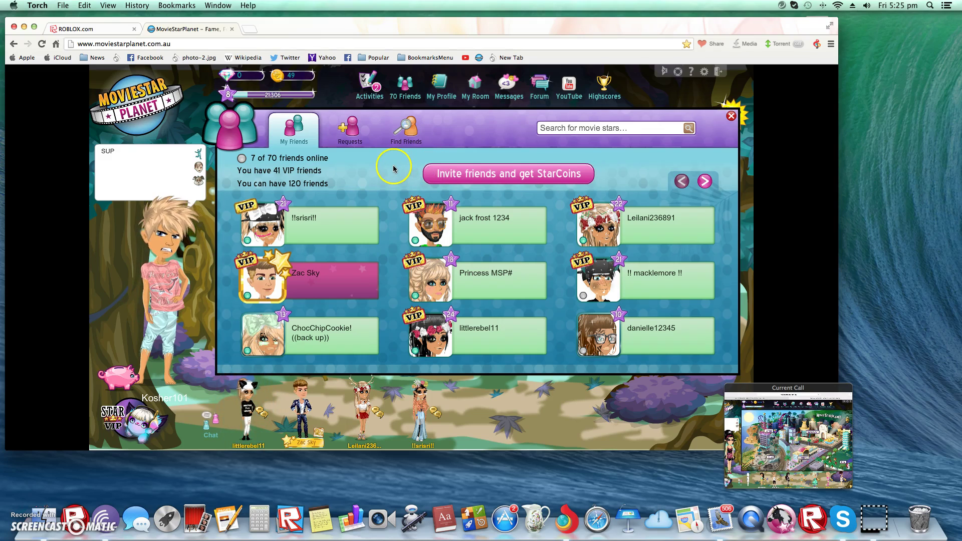
pyautogui.click(369, 339)
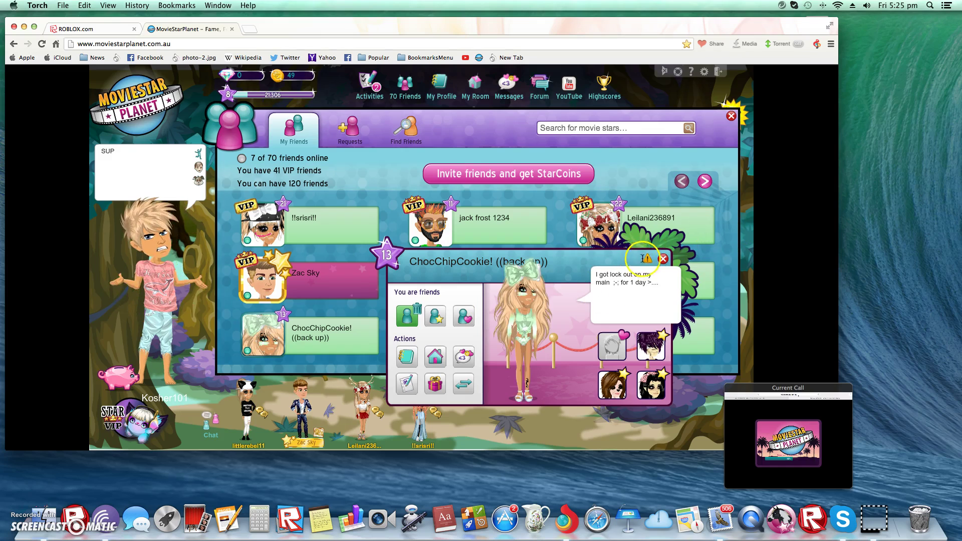
pyautogui.click(663, 259)
pyautogui.click(659, 234)
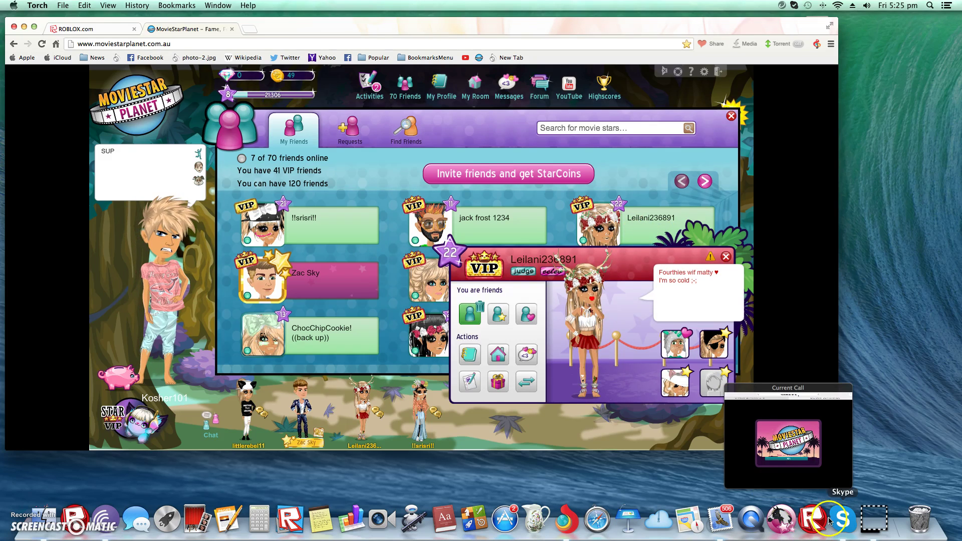
# Start screen sharing from the Skype call's + menu, then return to the game browser
pyautogui.click(788, 444)
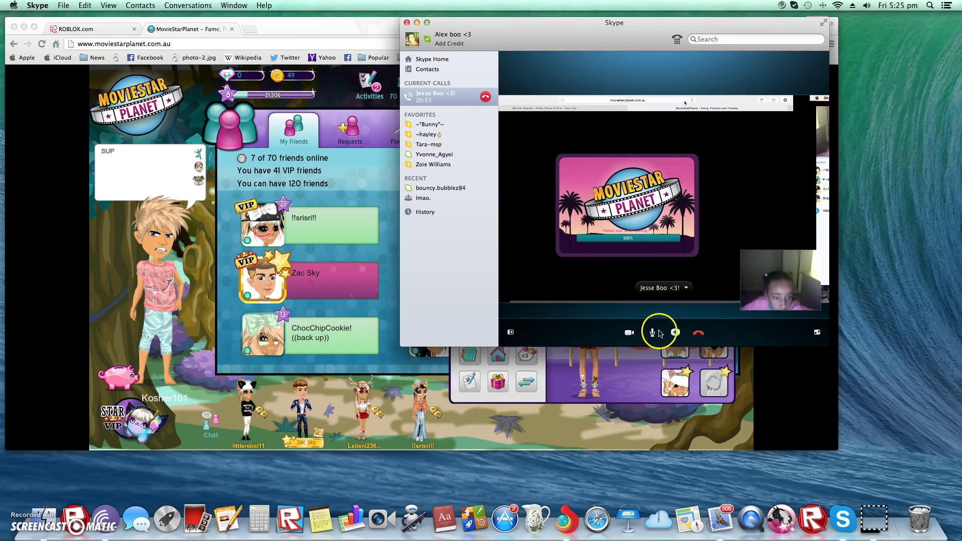
pyautogui.click(675, 332)
pyautogui.click(644, 274)
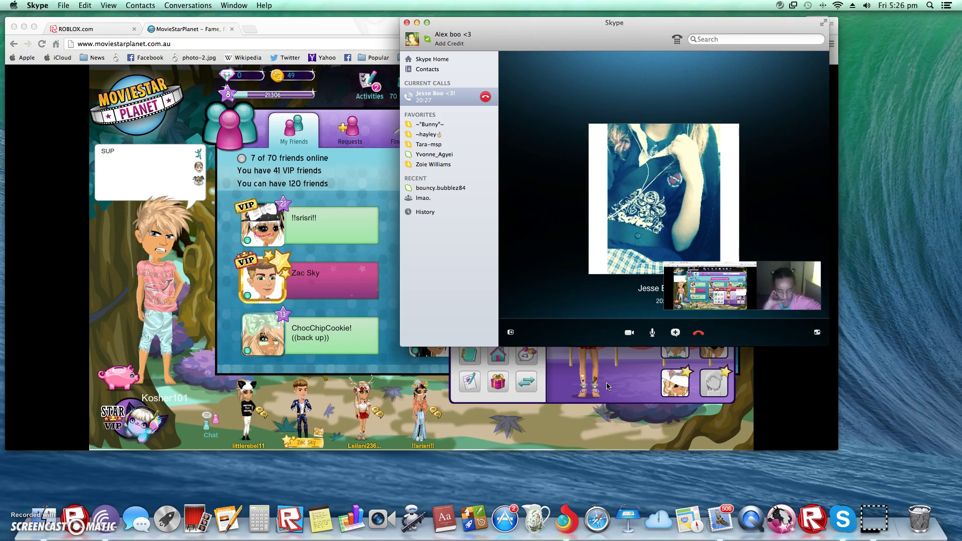
pyautogui.click(609, 379)
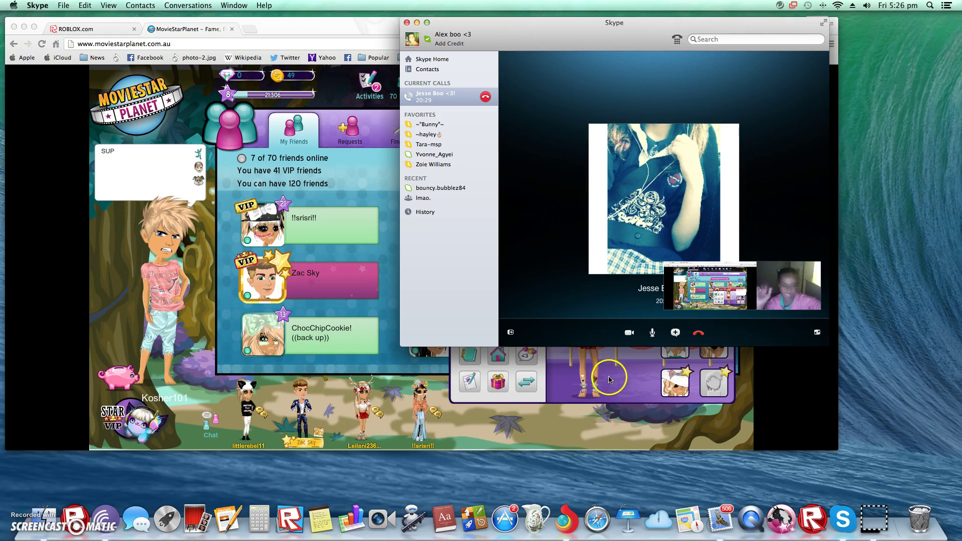
pyautogui.click(543, 334)
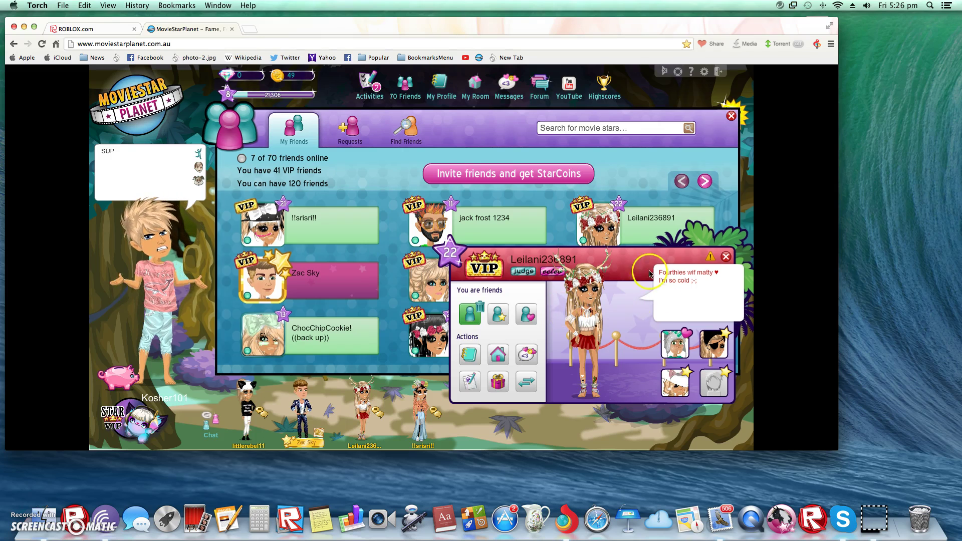
pyautogui.click(580, 214)
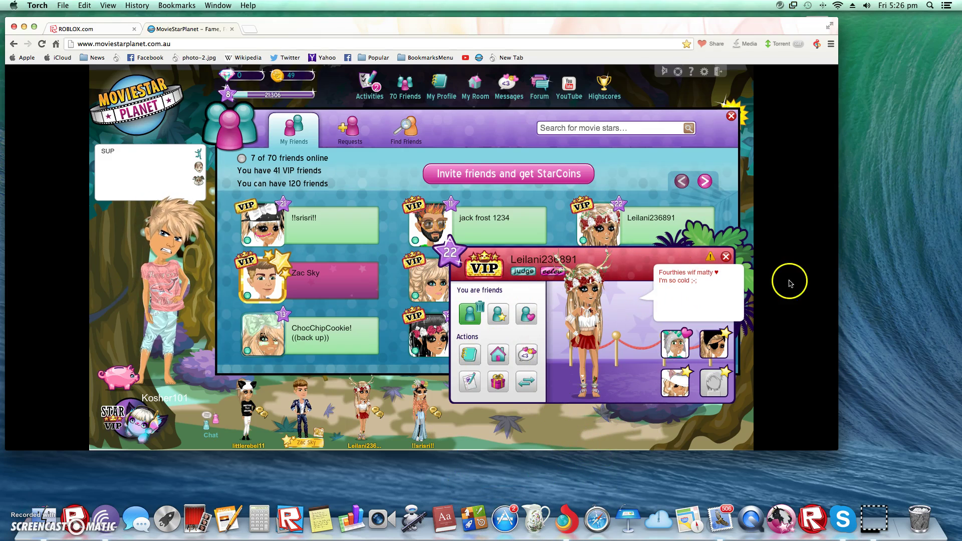
pyautogui.click(727, 257)
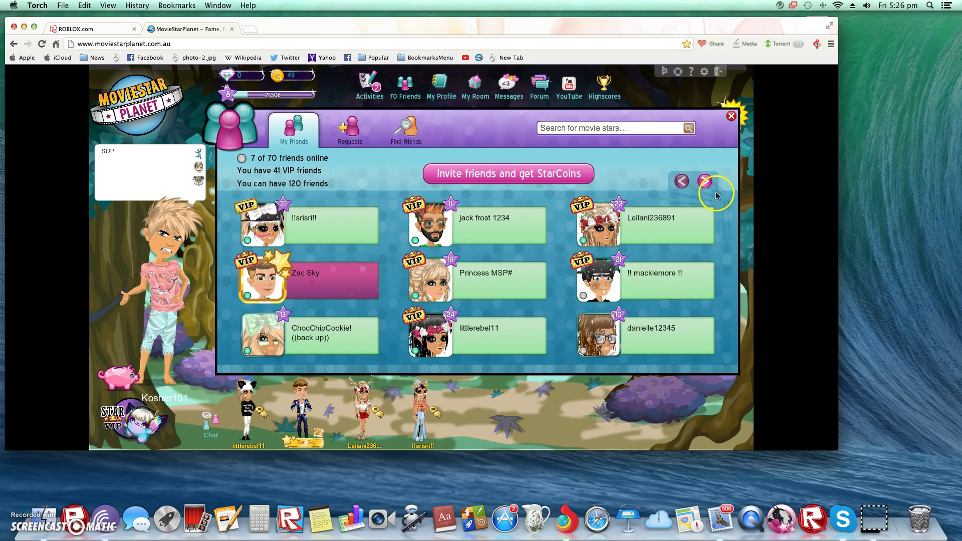
pyautogui.click(731, 115)
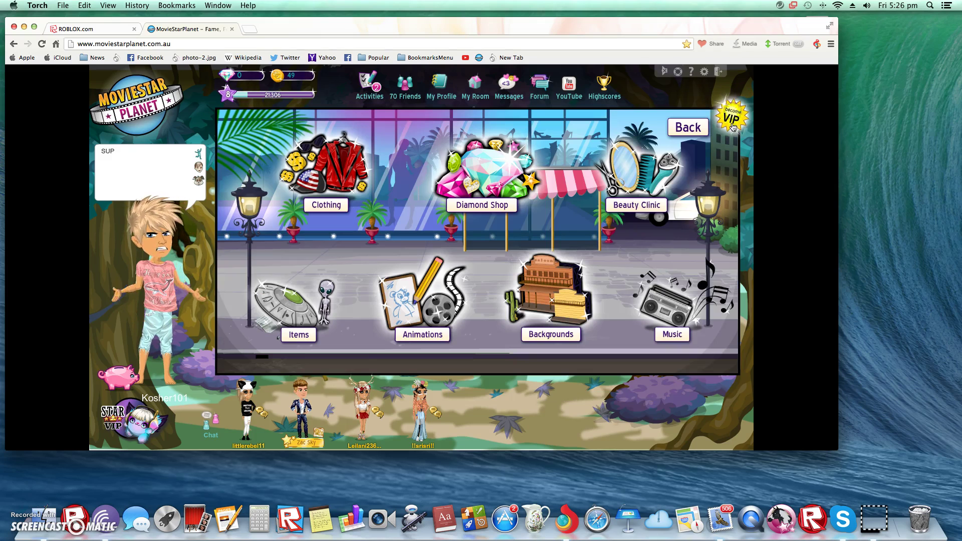
pyautogui.click(868, 7)
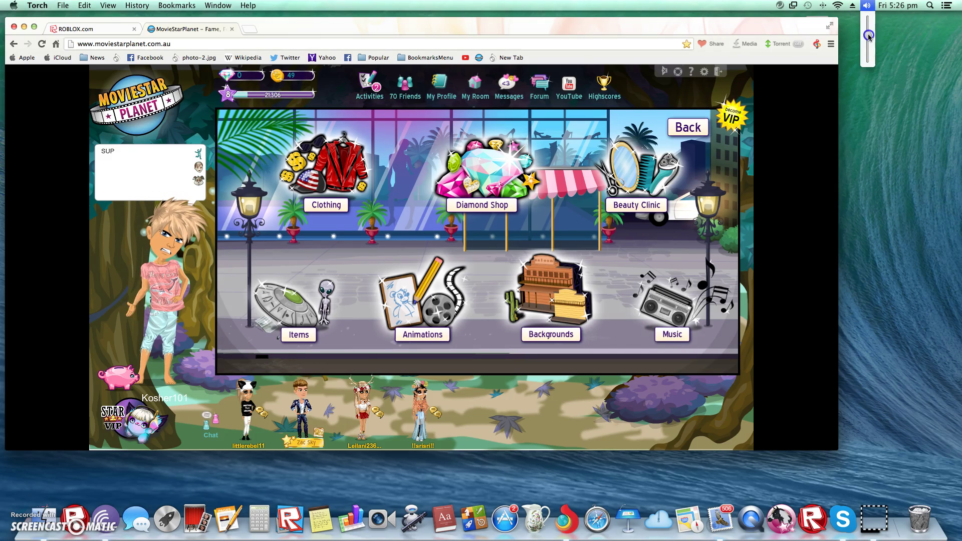
pyautogui.click(869, 35)
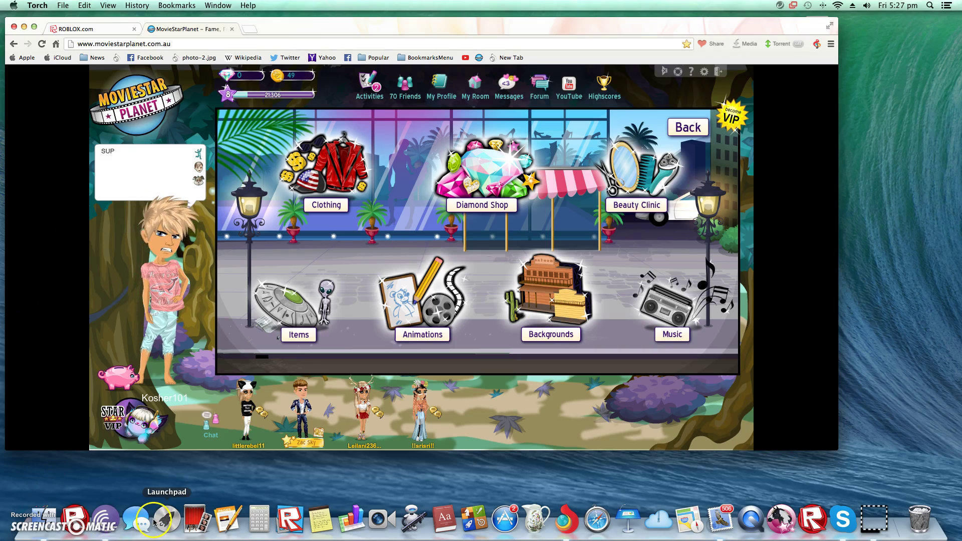
# Open the video call's Instant Message chat and send 'HAHAHAHAH'
pyautogui.click(842, 518)
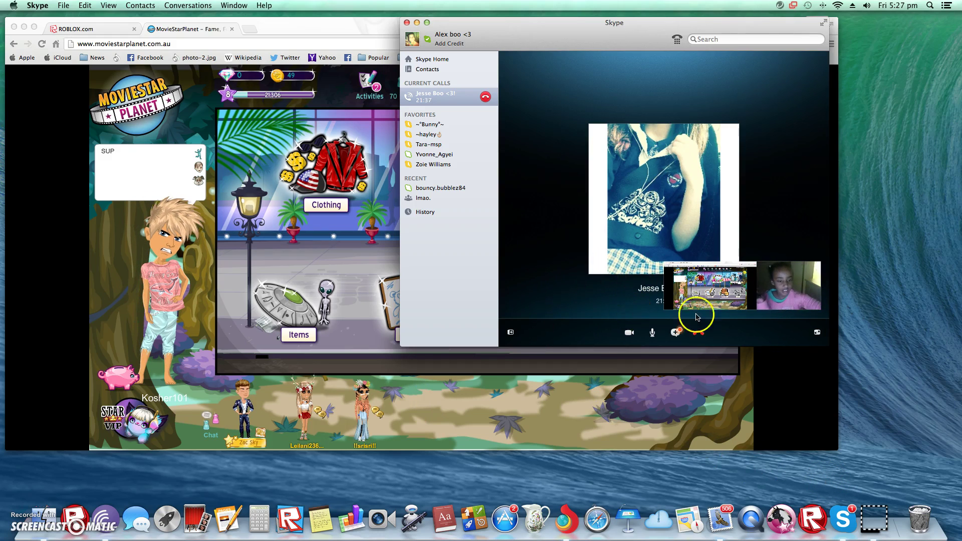
pyautogui.click(677, 331)
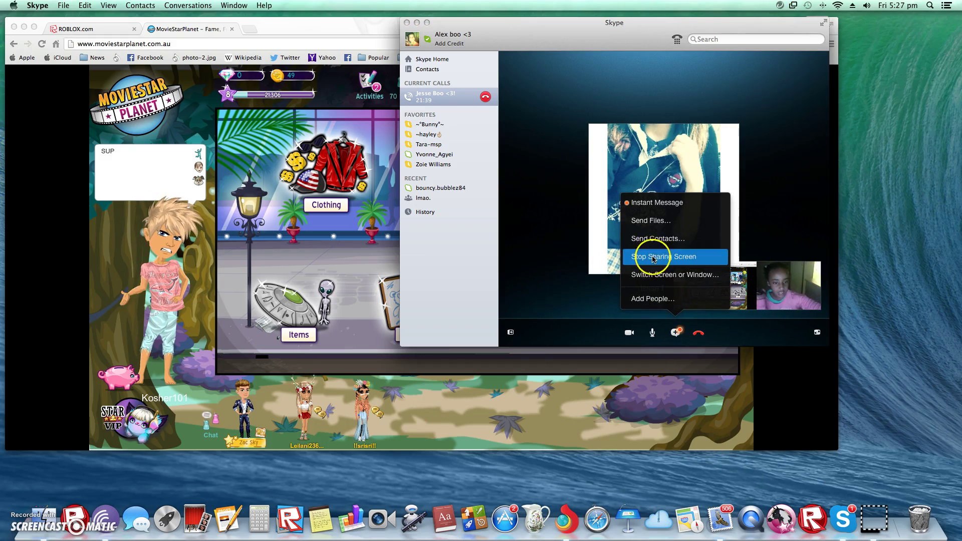
pyautogui.click(642, 202)
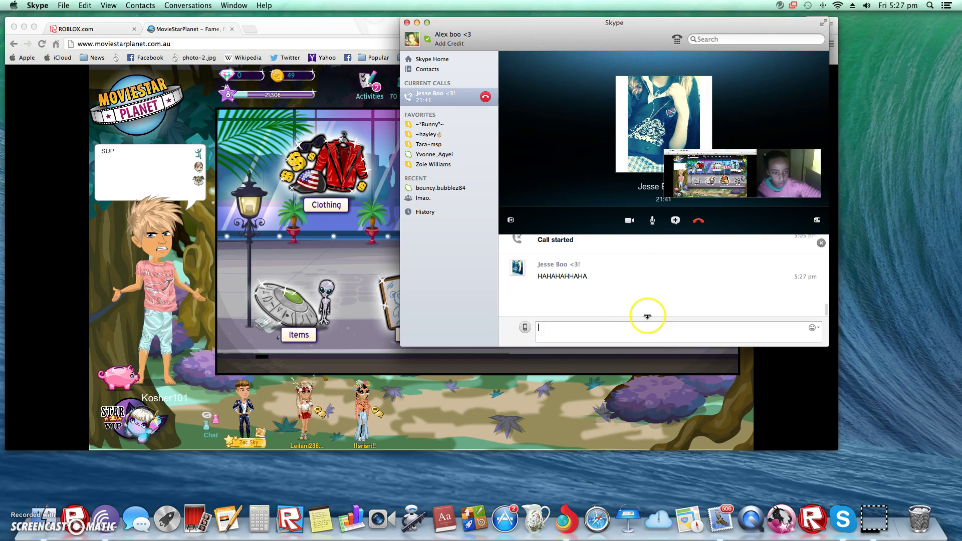
pyautogui.write('AH')
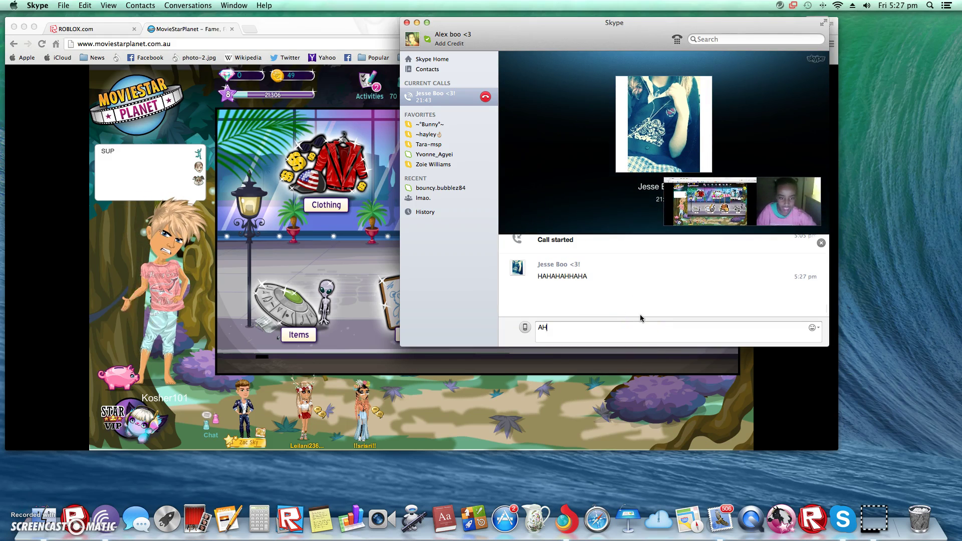
pyautogui.write('HAHAHAHAH')
pyautogui.press('Return')
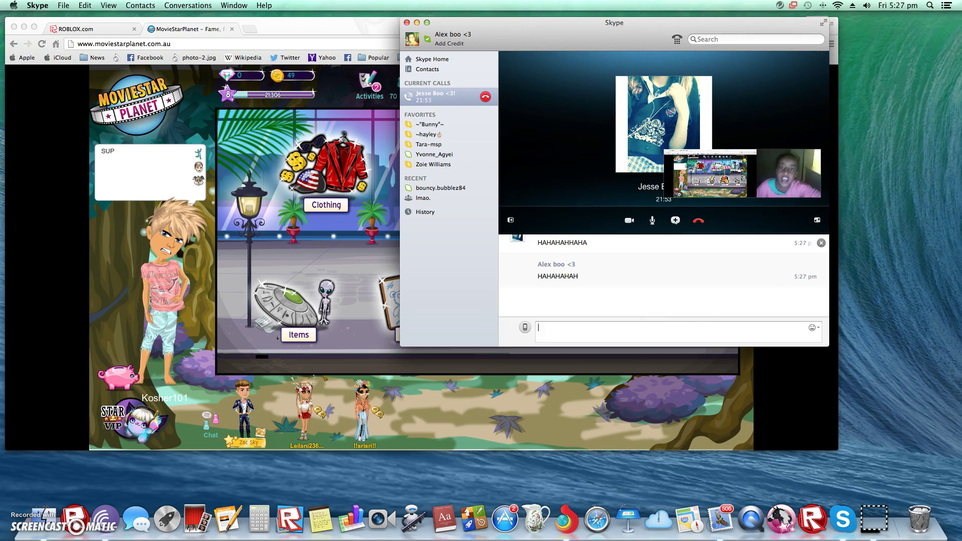
# Open your Skype profile and start erasing the old mood 'OH YEA HOW DO I LOOK'
pyautogui.click(416, 42)
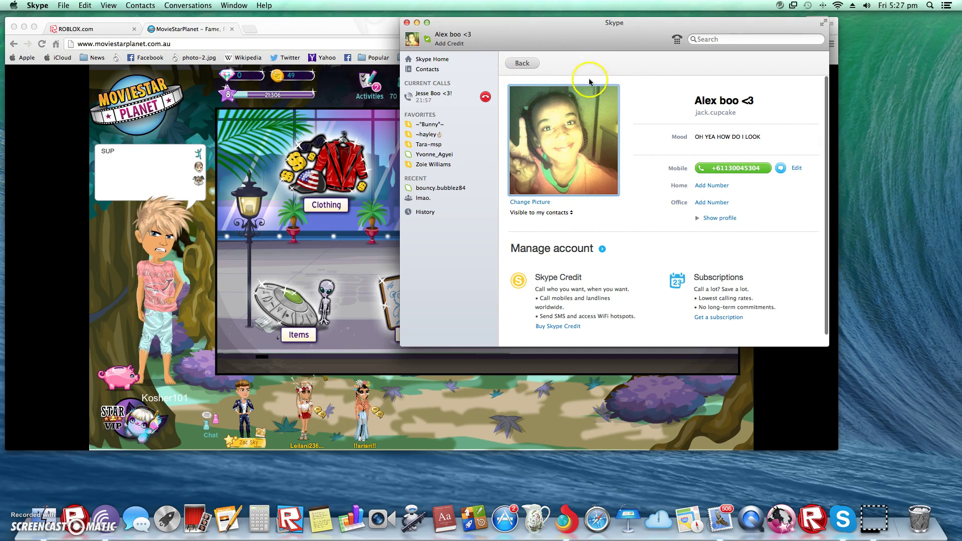
pyautogui.click(756, 138)
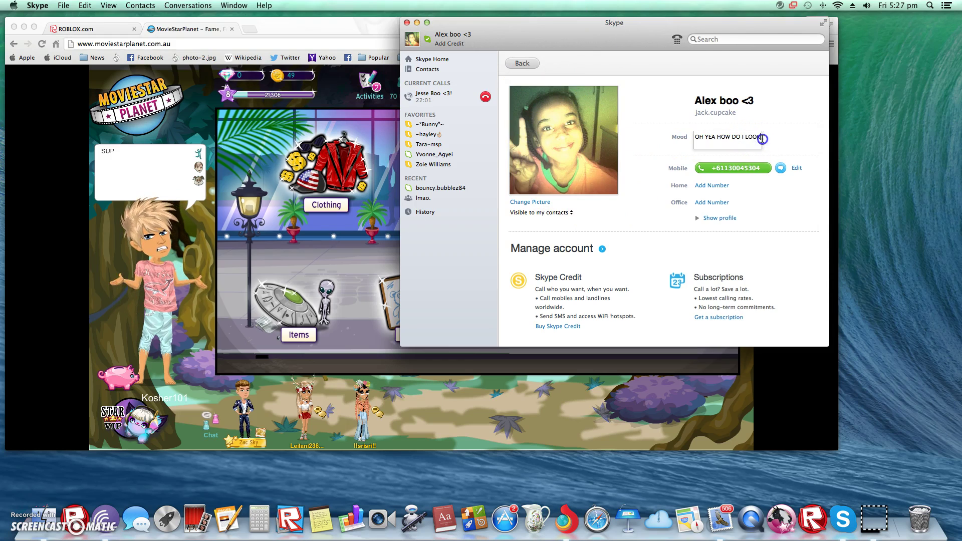
pyautogui.press('BackSpace')
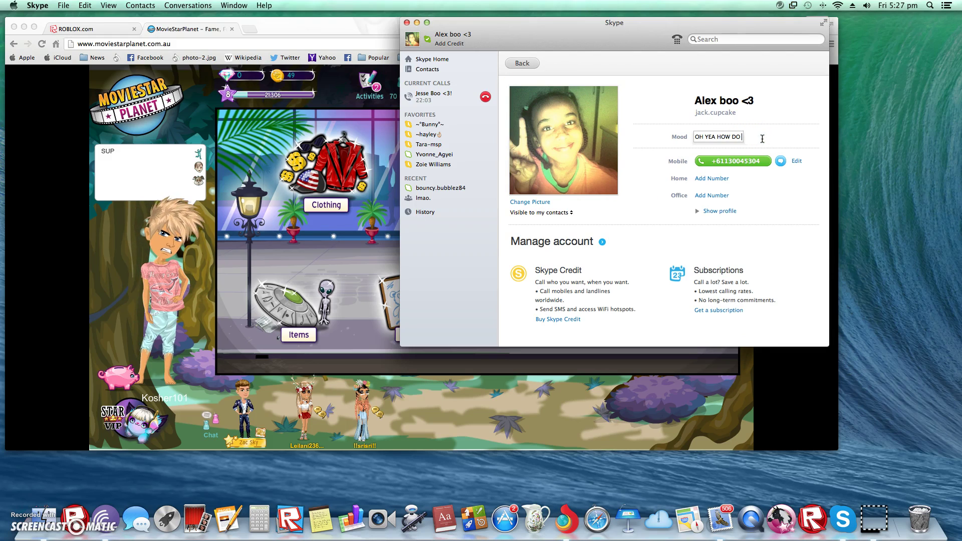
pyautogui.press('BackSpace')
pyautogui.press('BackSpace')
pyautogui.press('BackSpace')
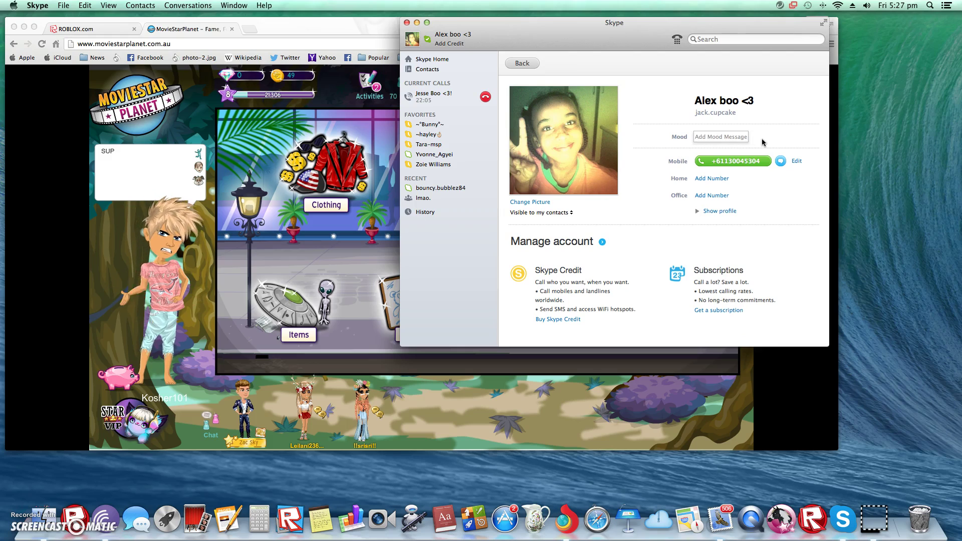
pyautogui.write('nt ')
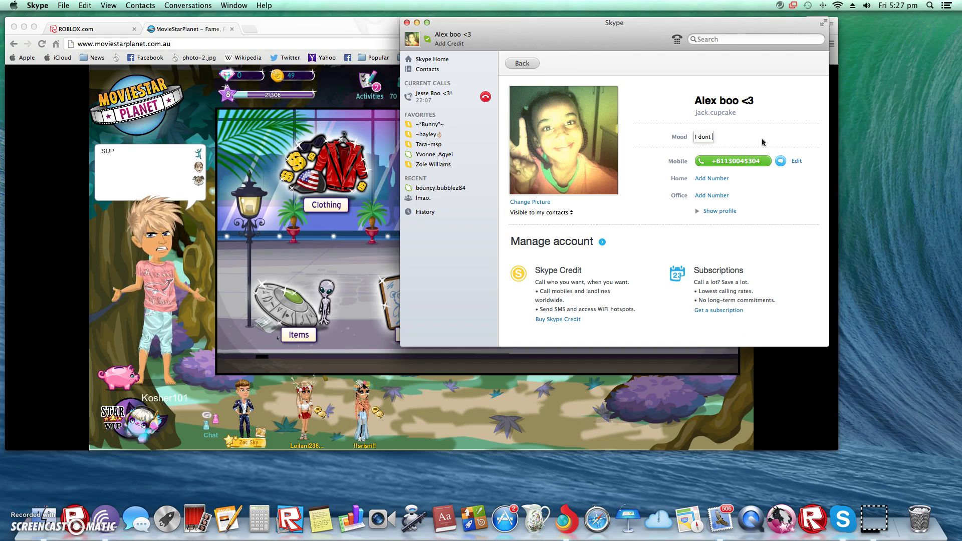
pyautogui.write('ke u ')
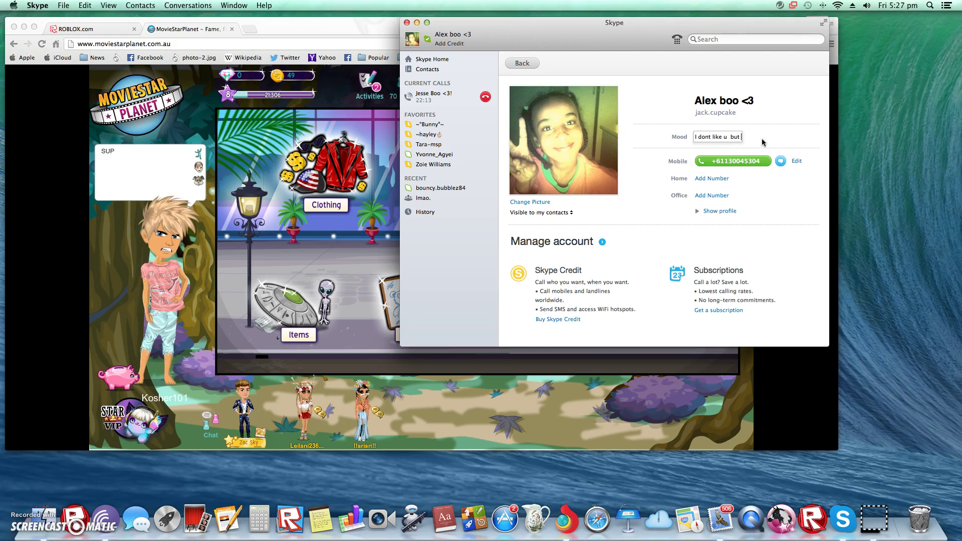
pyautogui.write(' me e')
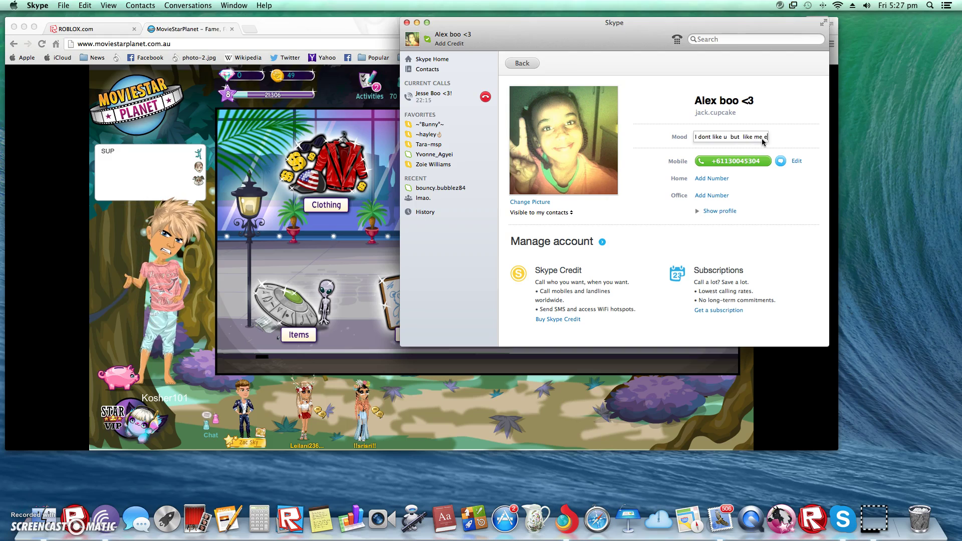
pyautogui.write('(')
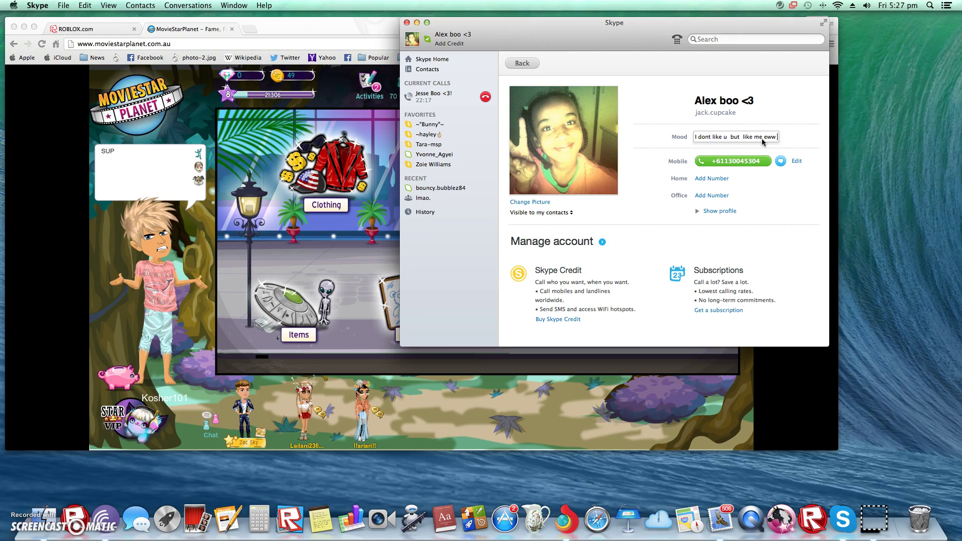
pyautogui.write('-_-')
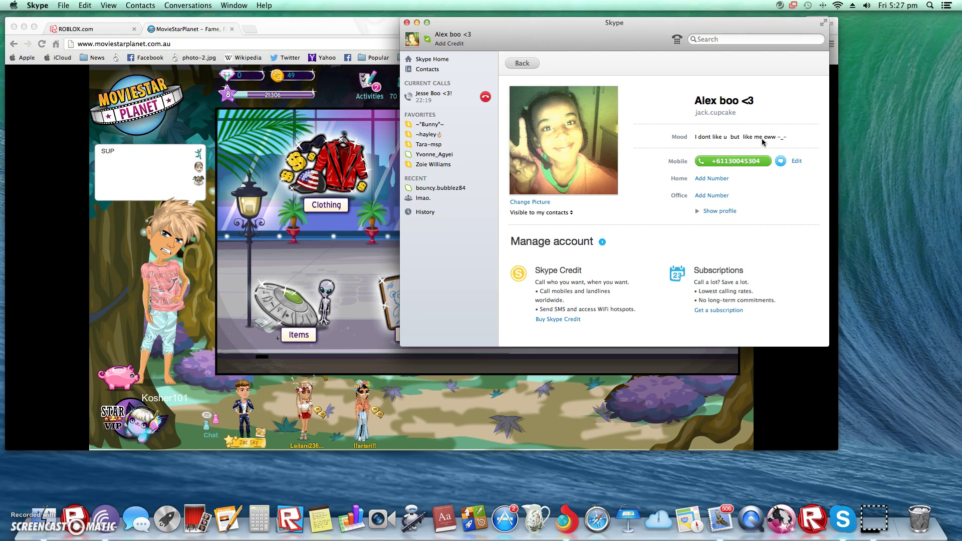
# Bring MovieStarPlanet forward and view the Beauty Clinic's nose options
pyautogui.click(662, 365)
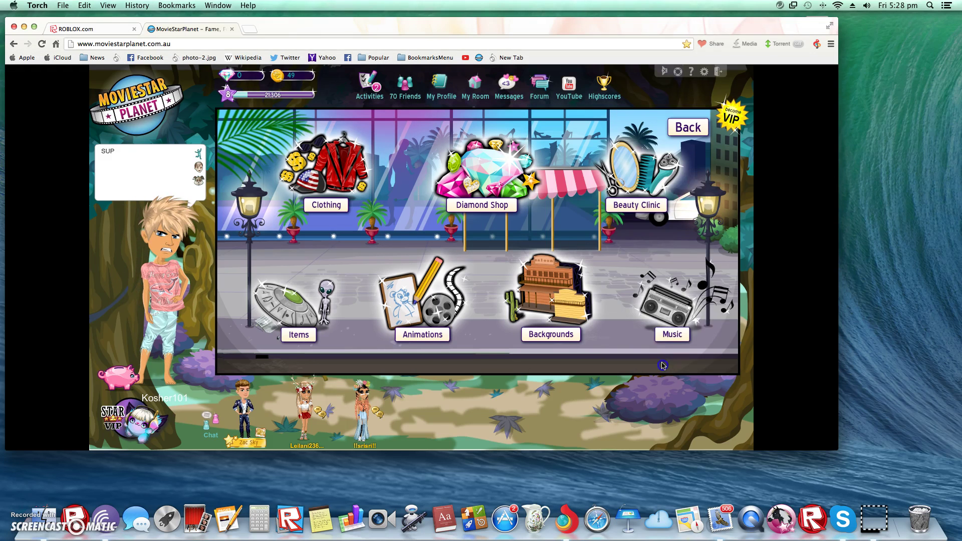
pyautogui.click(628, 197)
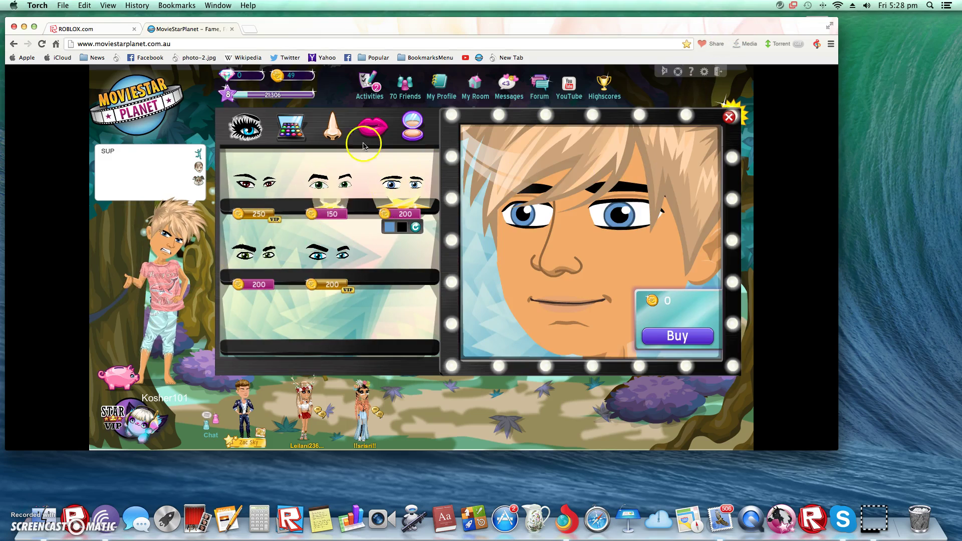
pyautogui.click(348, 136)
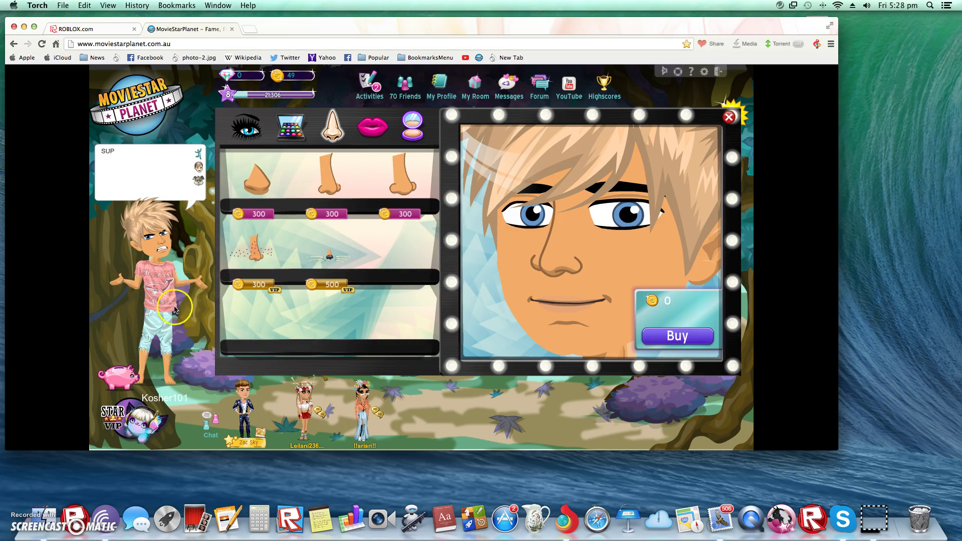
# Check your own and another player's profile cards, then close the MovieStarPlanet tab
pyautogui.click(194, 223)
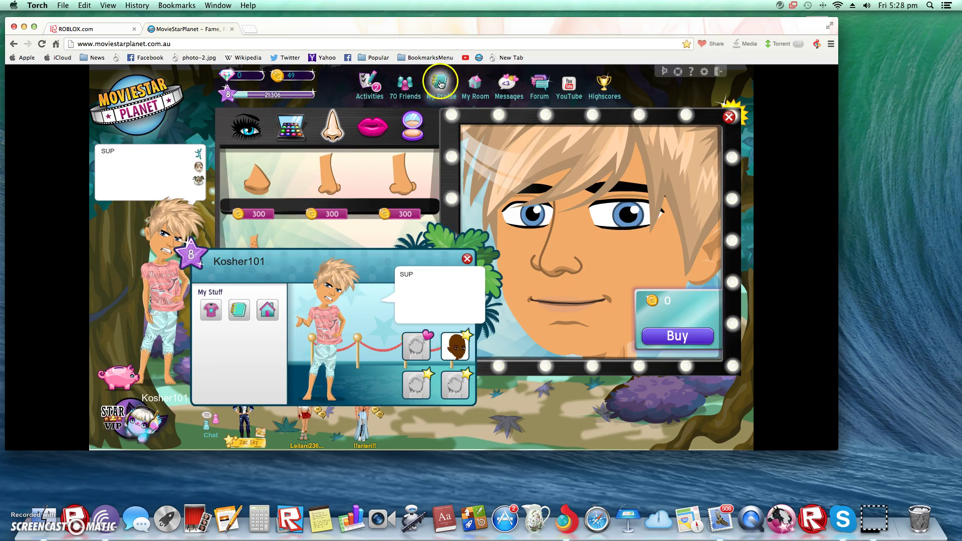
pyautogui.click(457, 346)
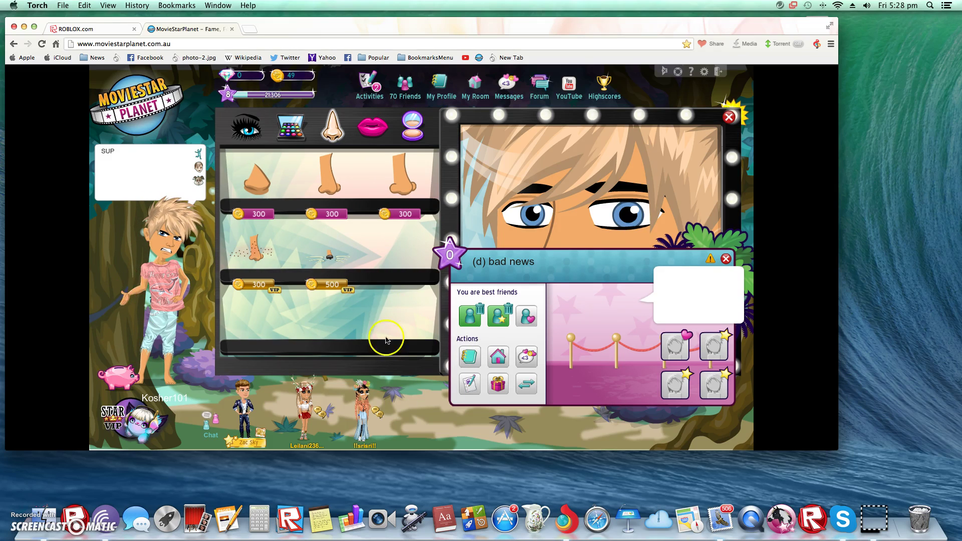
pyautogui.click(726, 259)
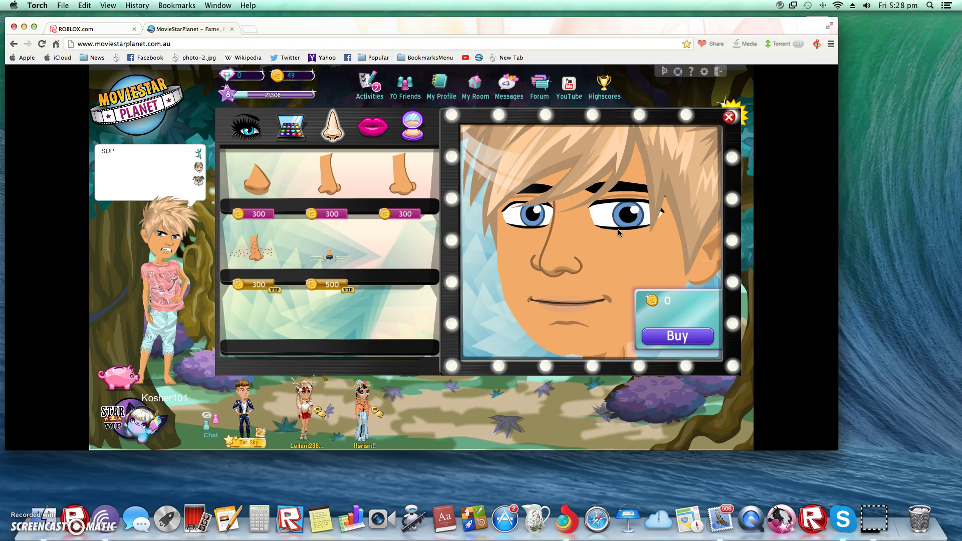
pyautogui.click(232, 29)
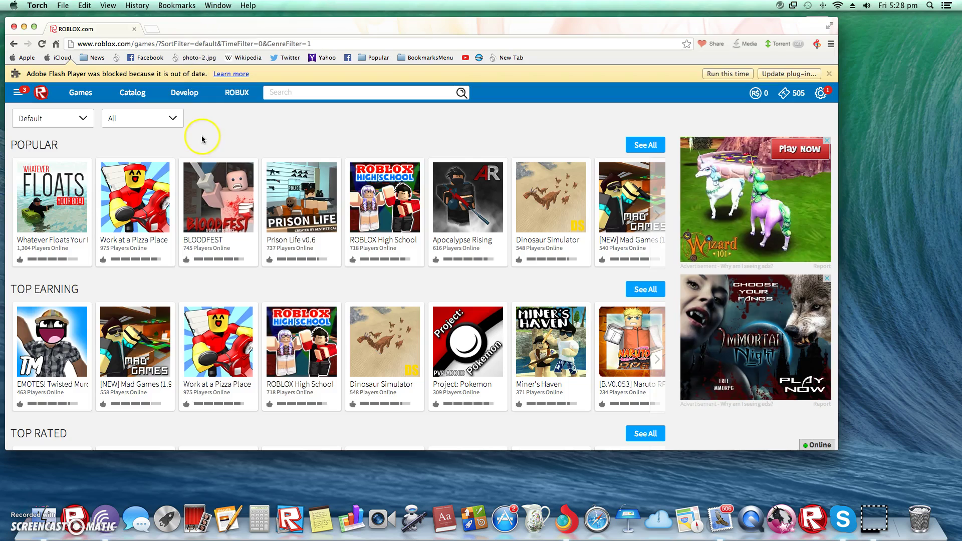
# Dismiss the outdated Flash Player warning and load MovieStarPlanet from its bookmark in a new tab
pyautogui.click(728, 74)
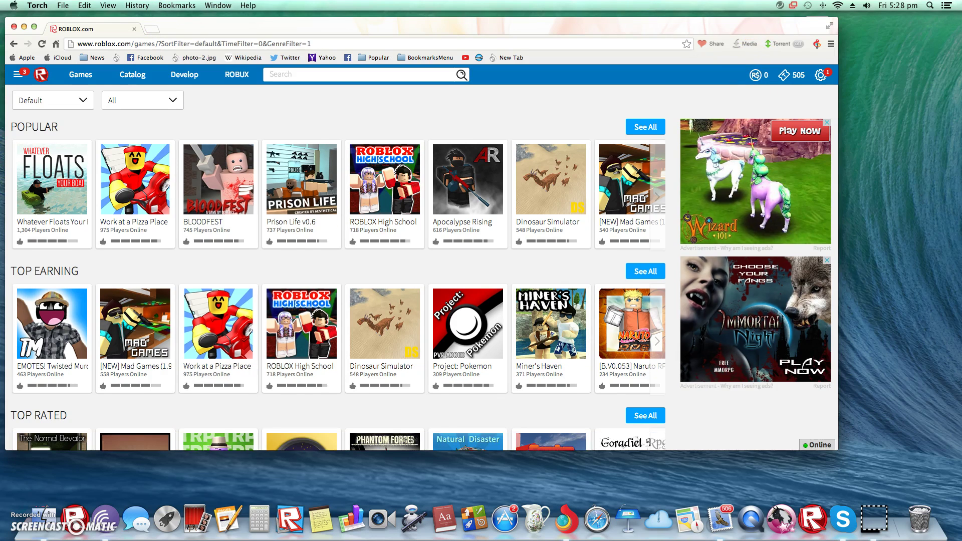
pyautogui.click(159, 31)
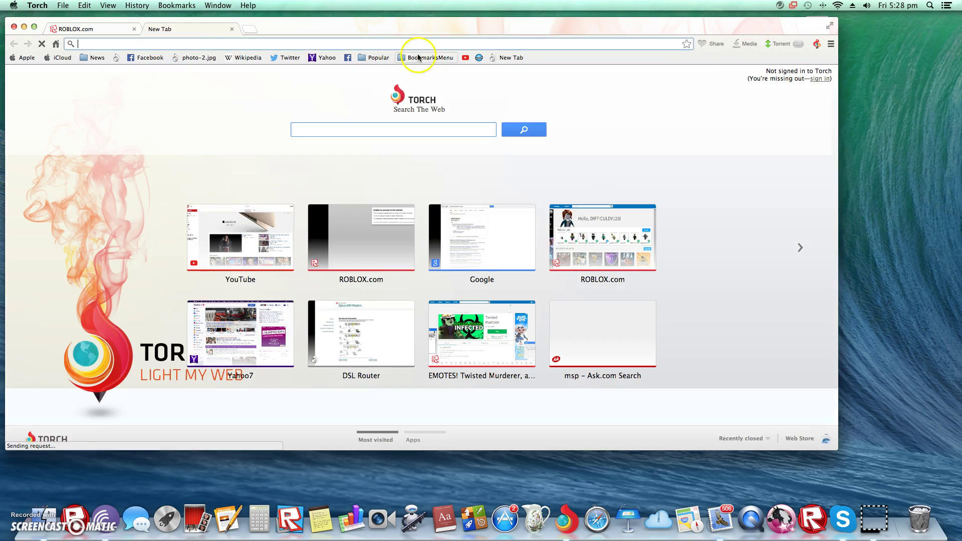
pyautogui.click(479, 57)
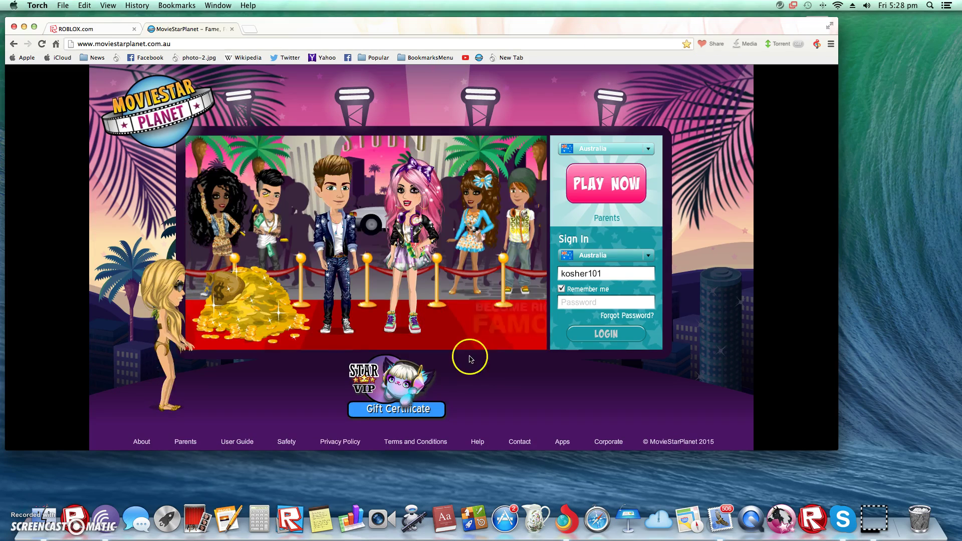
# Replace the username and submit a sign-in attempt with a different account and password
pyautogui.doubleClick(594, 274)
pyautogui.press('BackSpace')
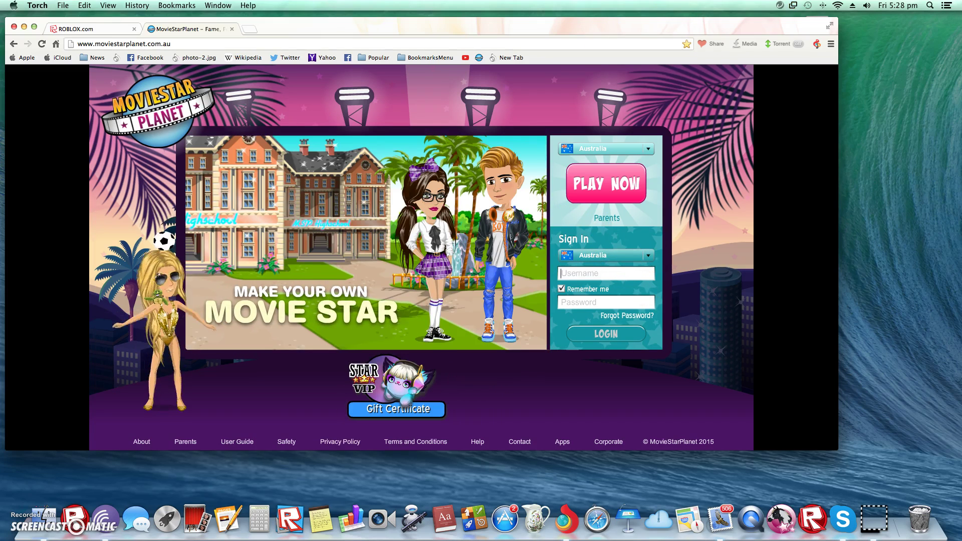
pyautogui.write('Said')
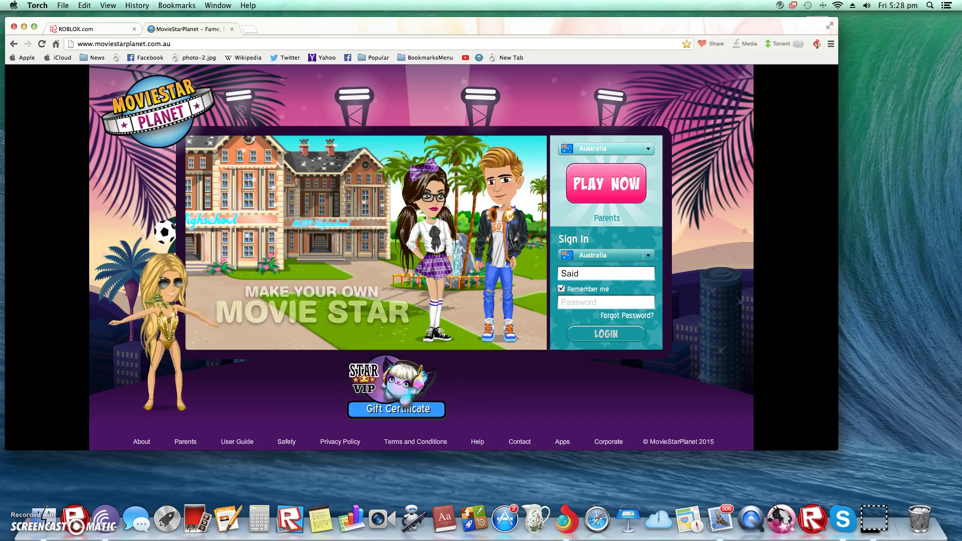
pyautogui.write('e')
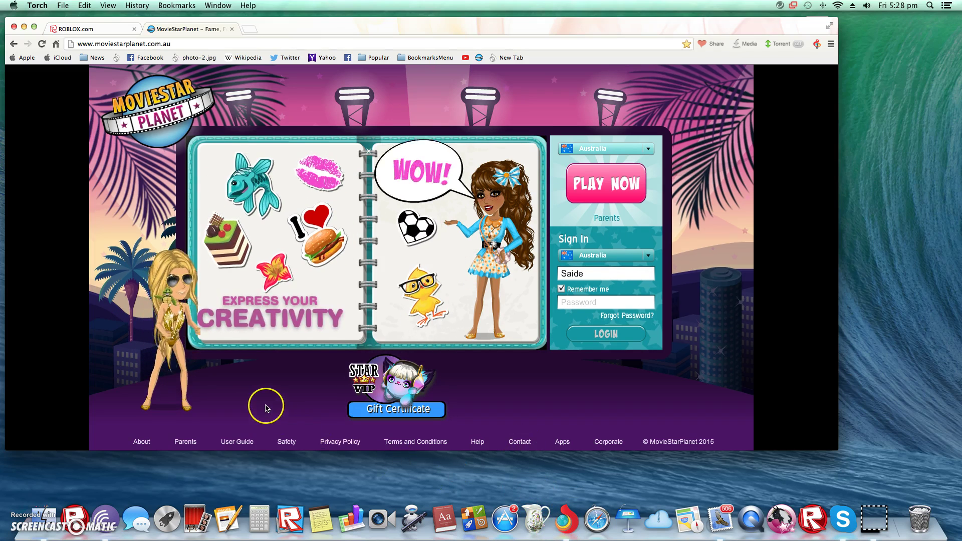
pyautogui.write('101')
pyautogui.press('Tab')
pyautogui.write('*******')
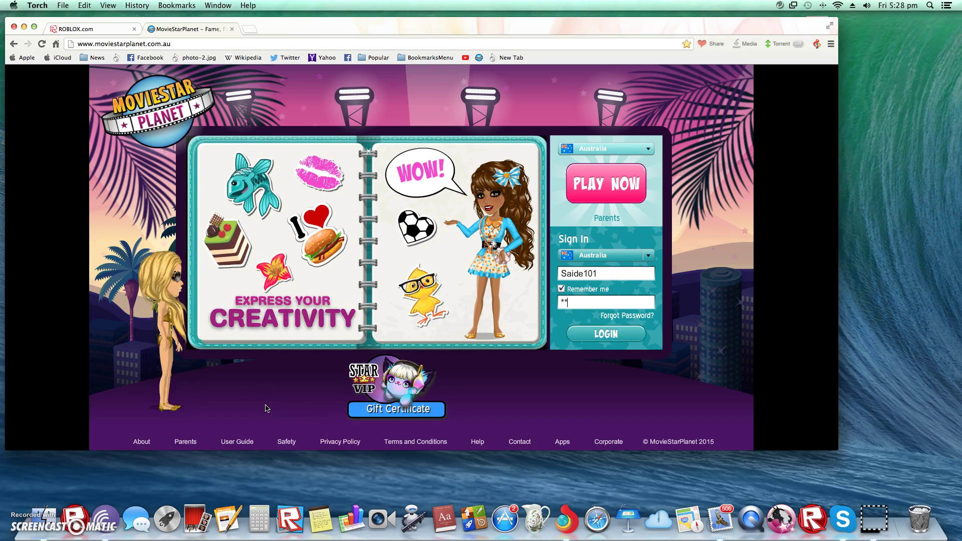
pyautogui.press('Return')
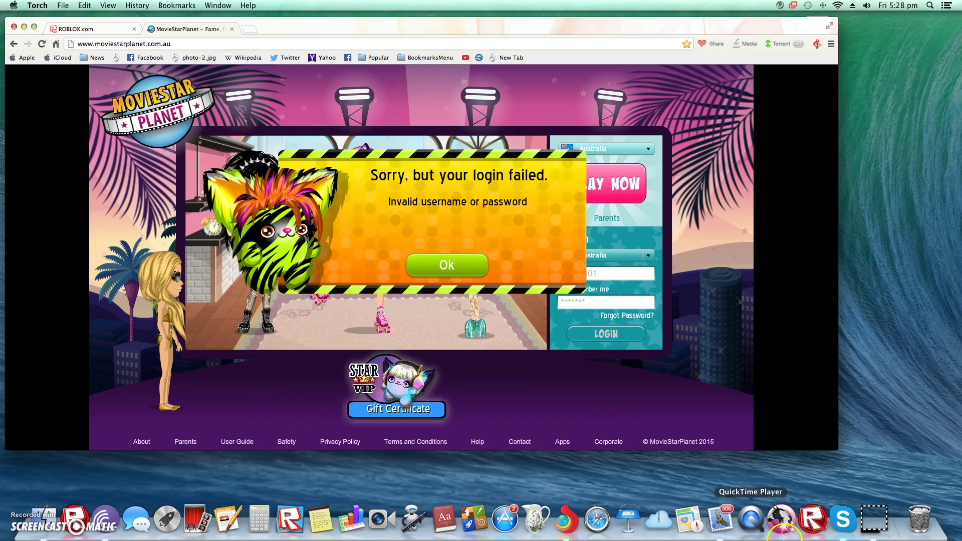
# Dismiss the login-failed message and click back into the password and username fields
pyautogui.click(469, 261)
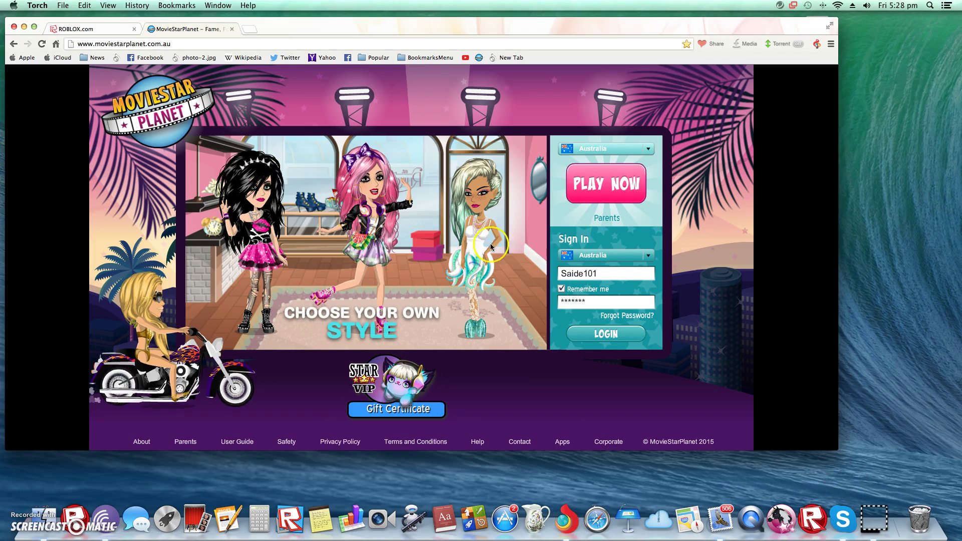
pyautogui.click(595, 300)
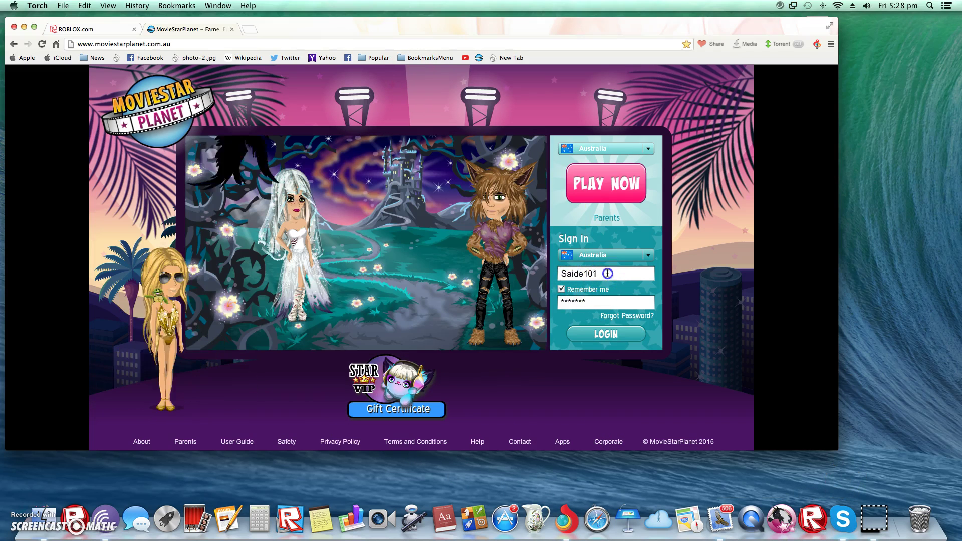
pyautogui.click(596, 273)
# Load MovieStarPlanet from its bookmark in another new tab and run its blocked Flash content
pyautogui.click(72, 29)
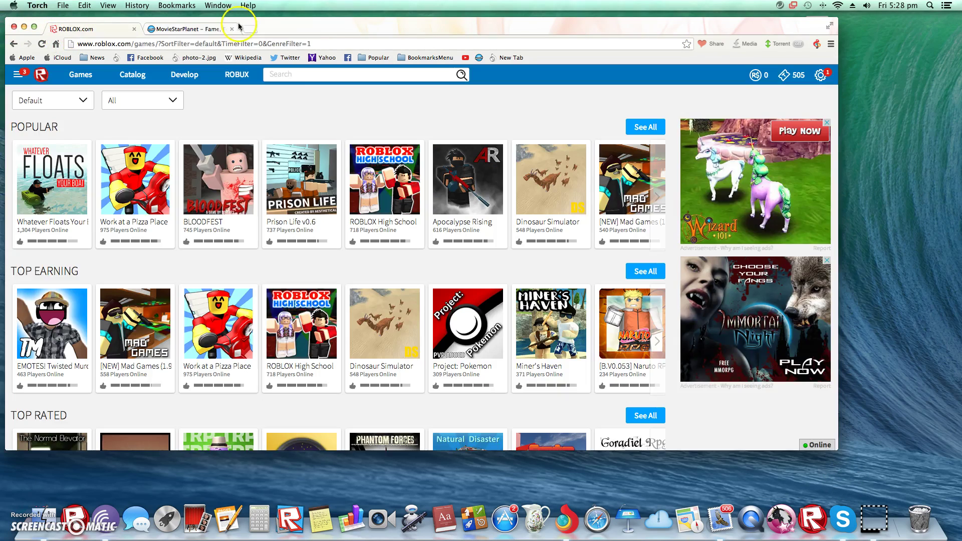
pyautogui.click(187, 28)
pyautogui.click(248, 29)
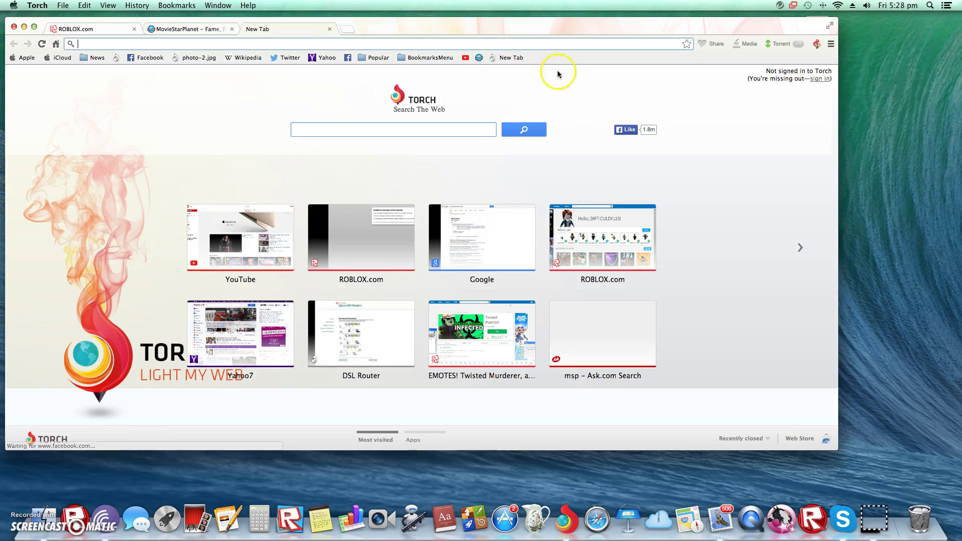
pyautogui.click(479, 57)
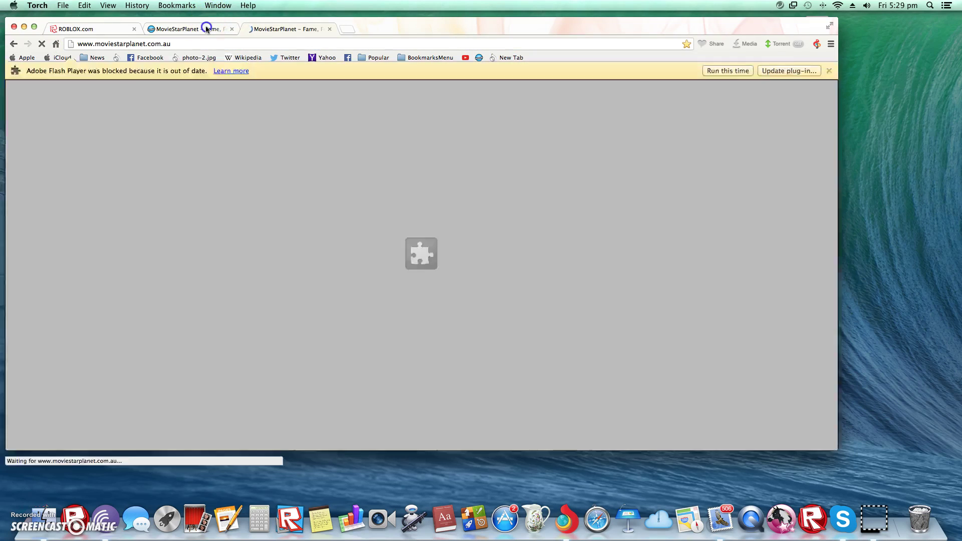
pyautogui.click(207, 30)
pyautogui.click(274, 28)
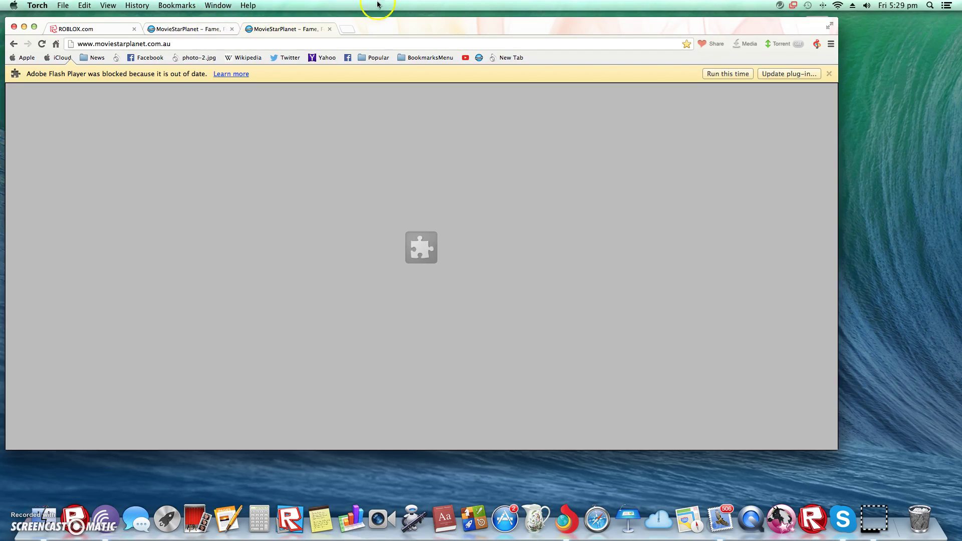
pyautogui.click(728, 74)
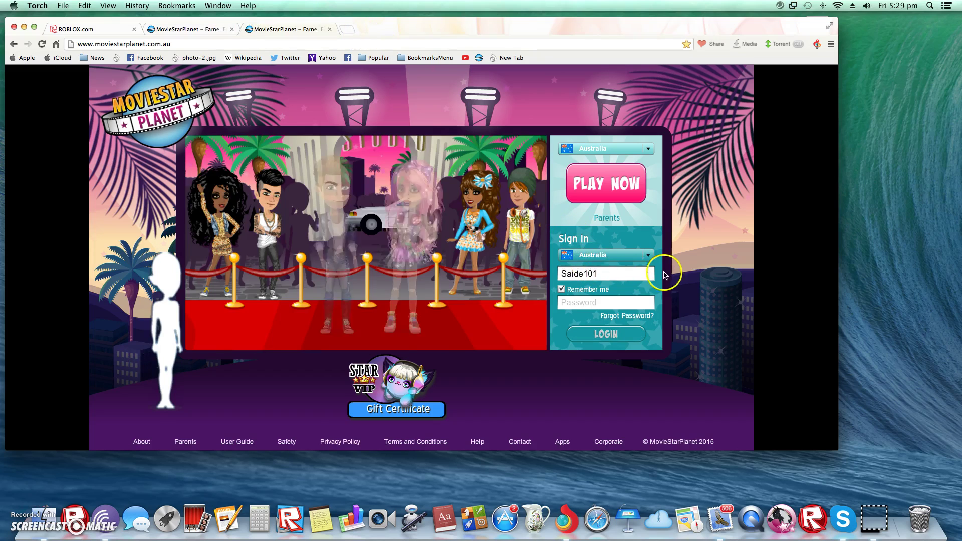
# Log in to MovieStarPlanet with the original username and password, then bring Skype forward
pyautogui.doubleClick(618, 273)
pyautogui.write('K')
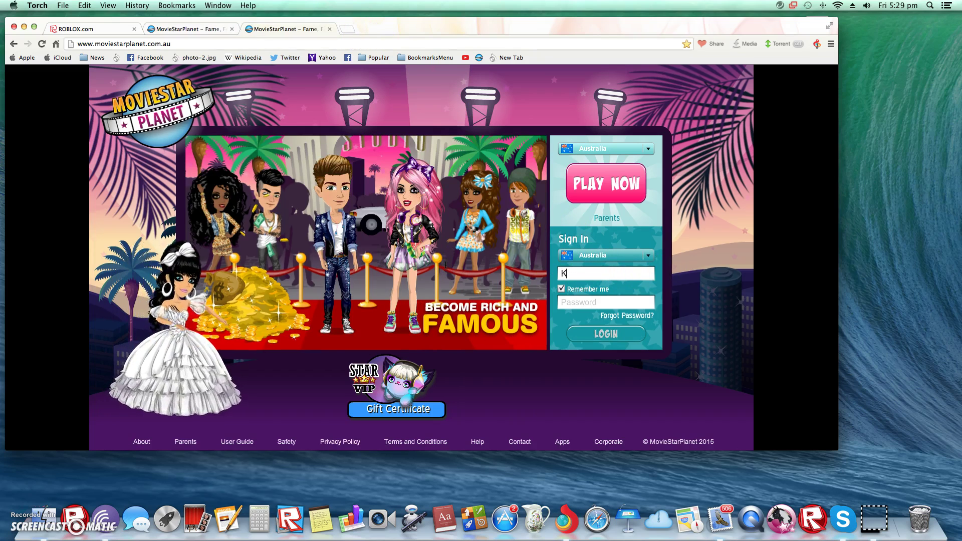
pyautogui.write('OSHER101')
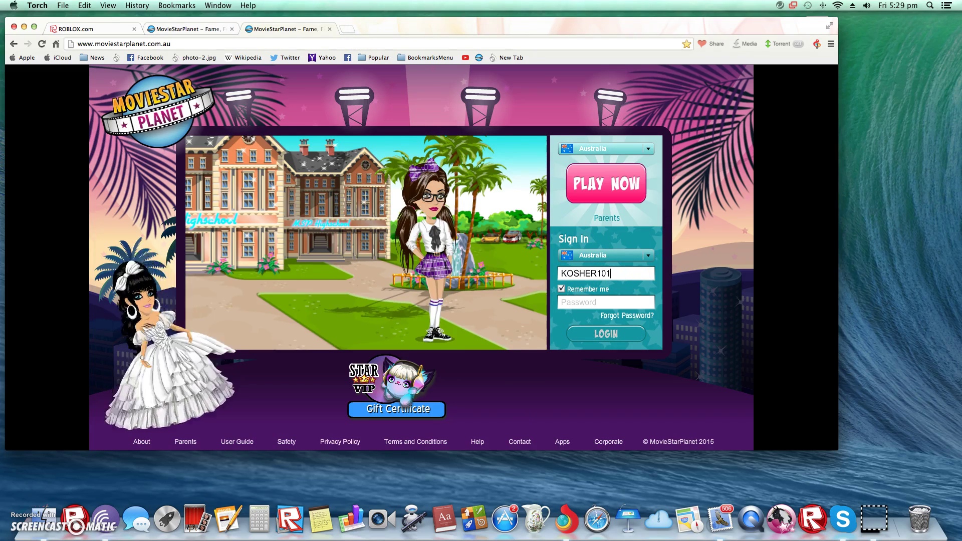
pyautogui.press('Tab')
pyautogui.write('**')
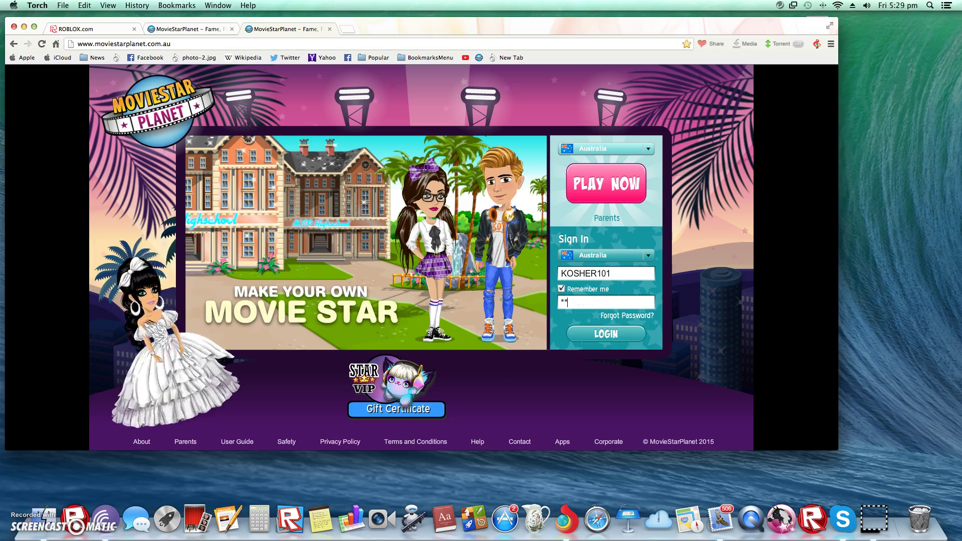
pyautogui.write('******')
pyautogui.press('Return')
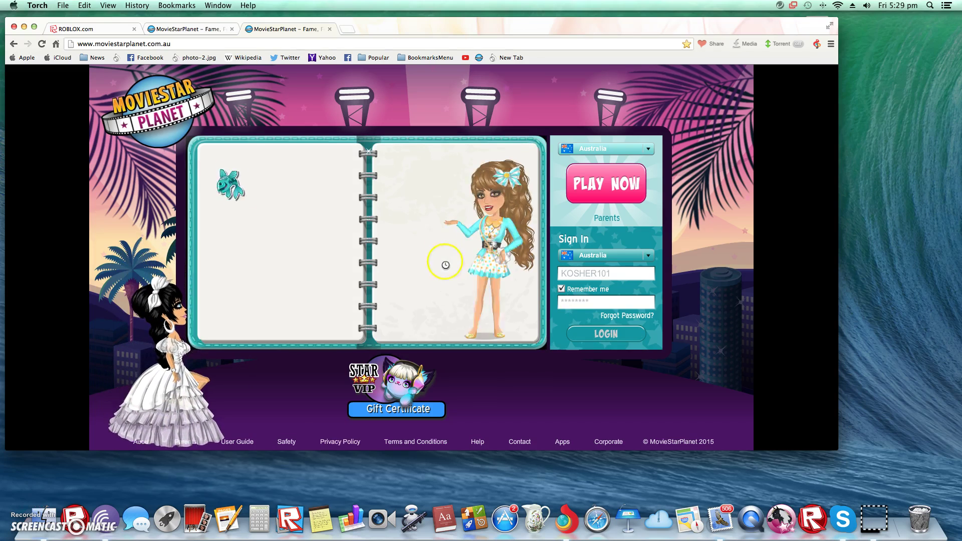
pyautogui.click(843, 519)
# View the ongoing Skype call, then close the game's Spin the wheel! dialog and friend's profile popup
pyautogui.click(447, 97)
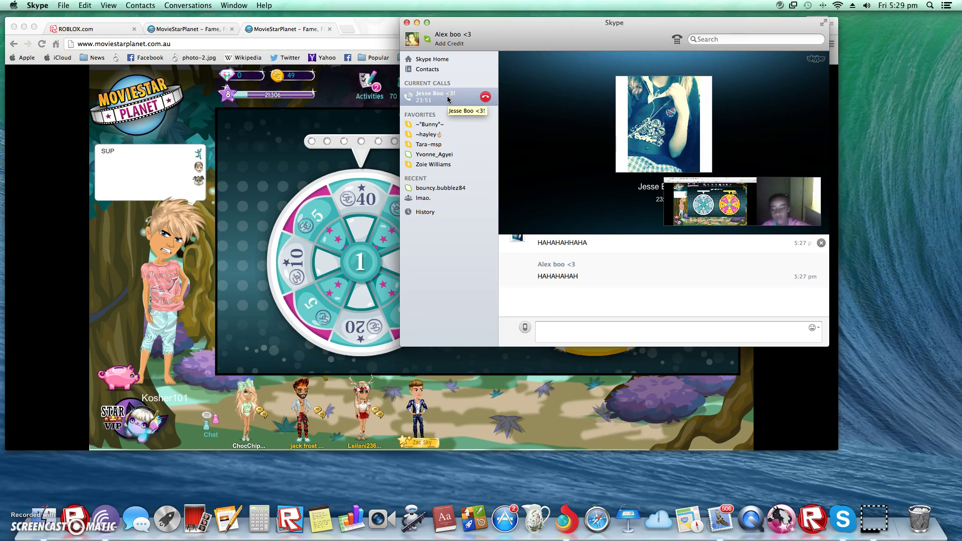
pyautogui.click(304, 394)
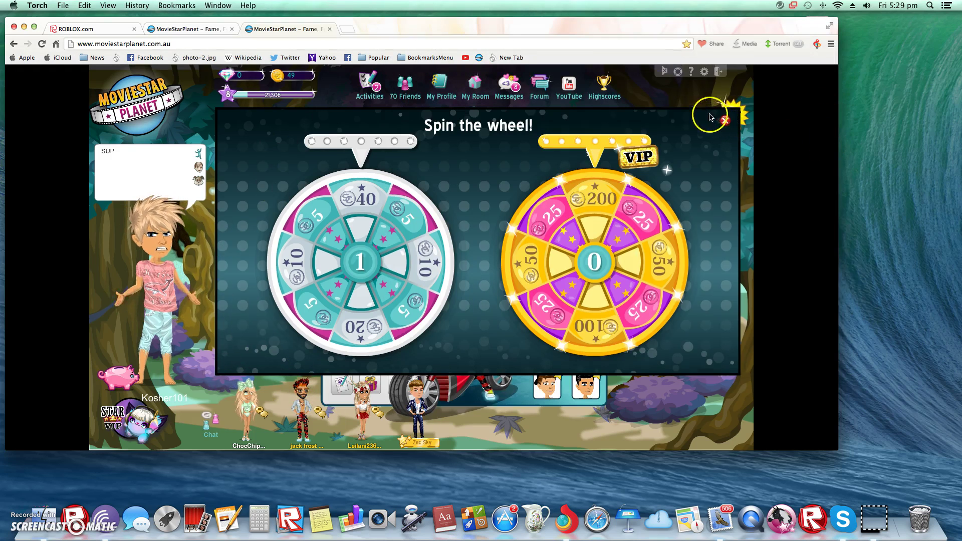
pyautogui.click(724, 120)
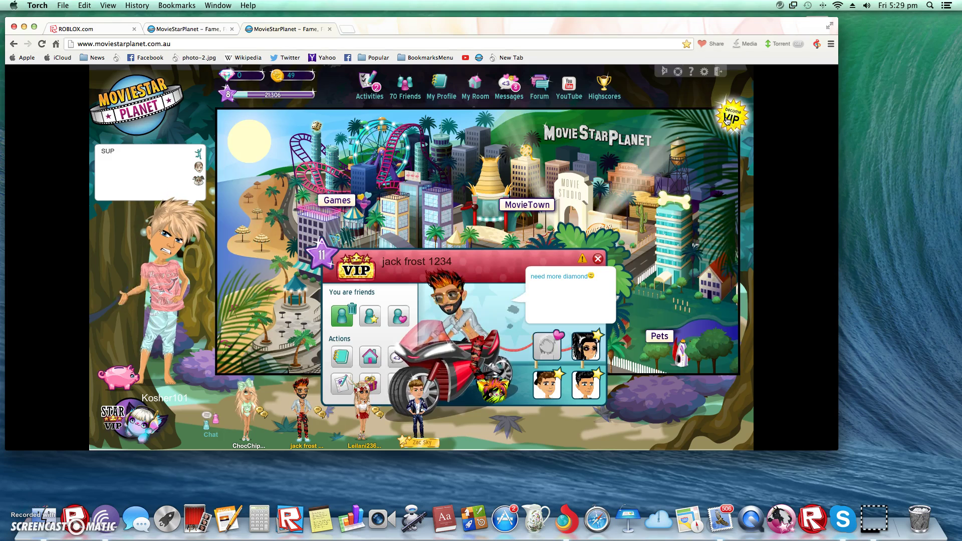
pyautogui.click(597, 259)
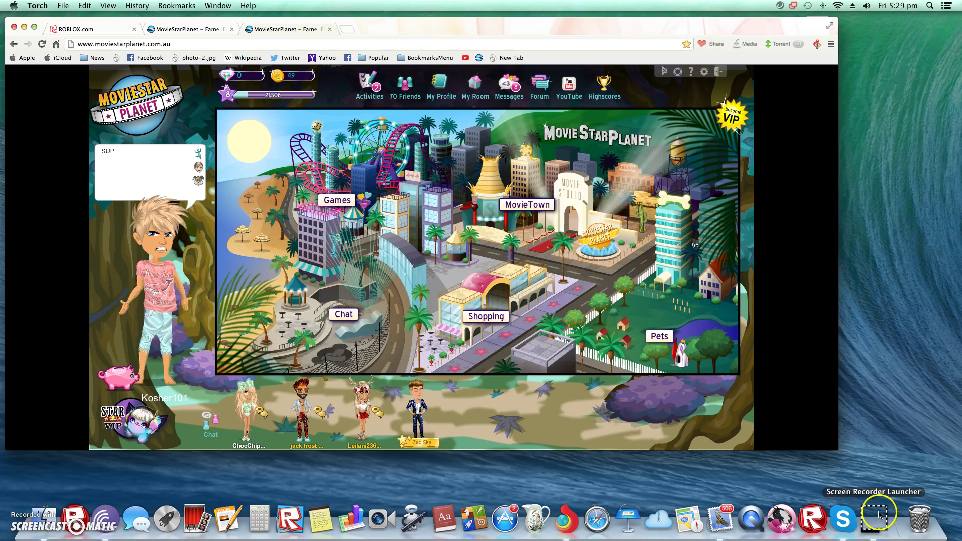
pyautogui.click(842, 517)
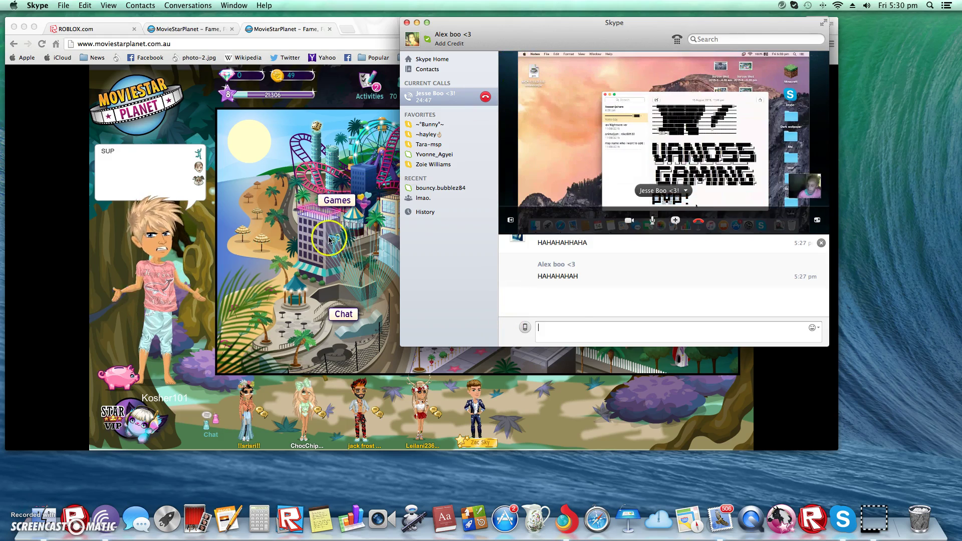
pyautogui.click(283, 374)
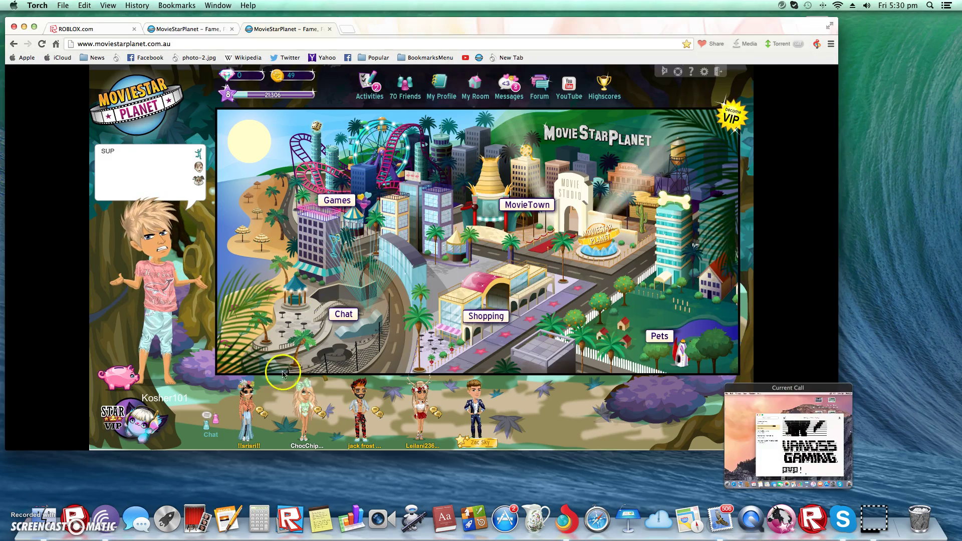
pyautogui.click(251, 387)
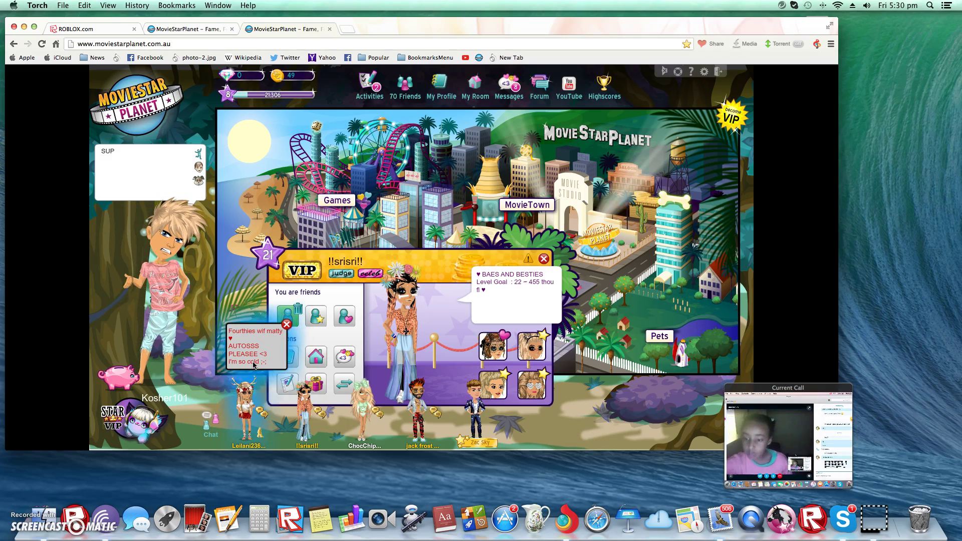
pyautogui.click(273, 333)
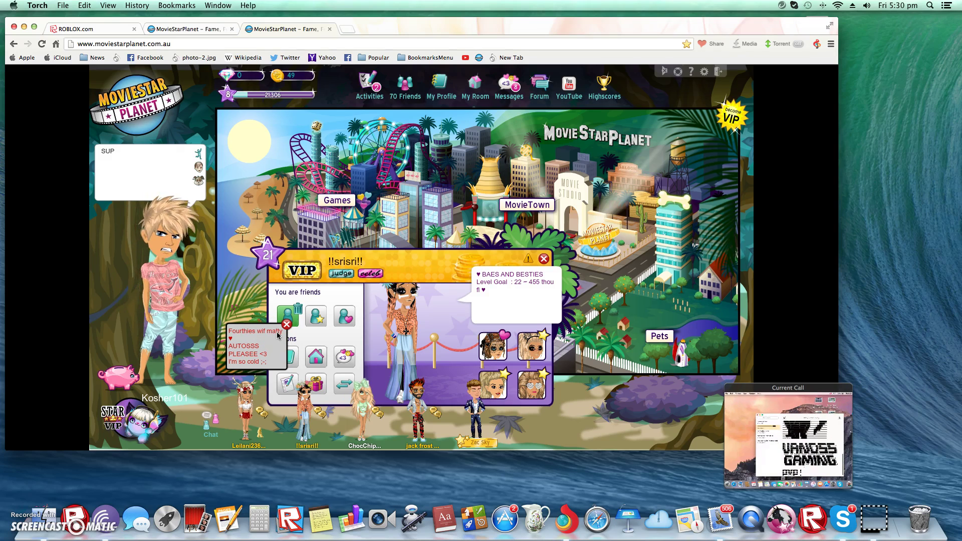
pyautogui.click(502, 364)
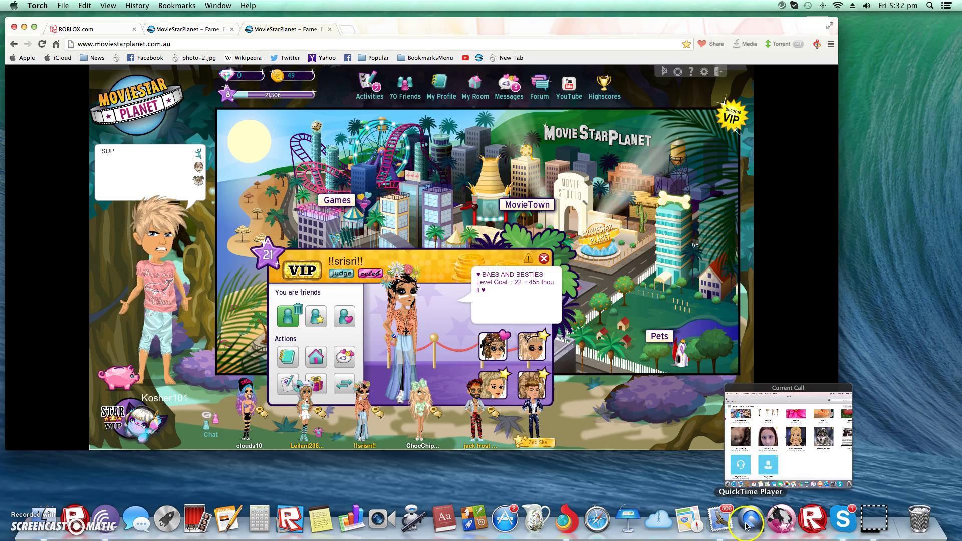
pyautogui.click(840, 520)
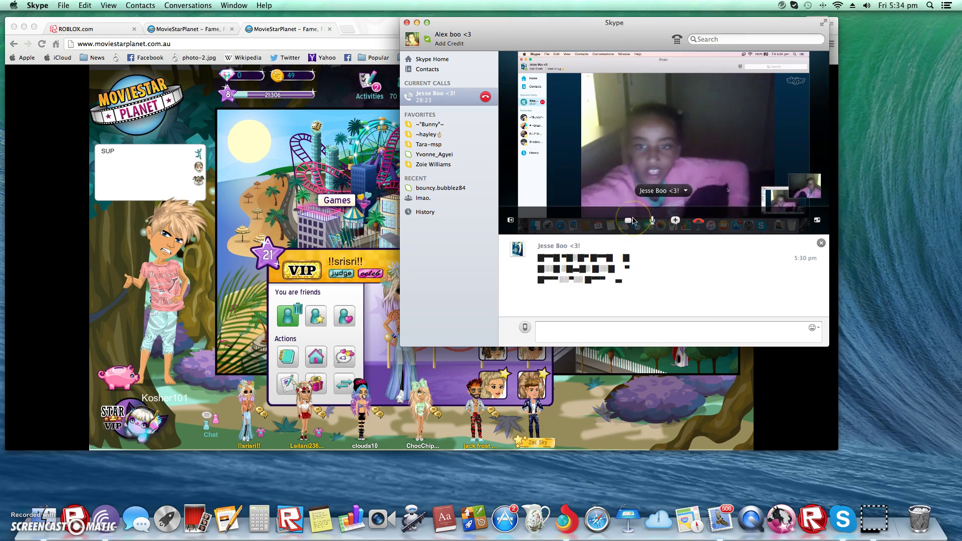
pyautogui.click(335, 291)
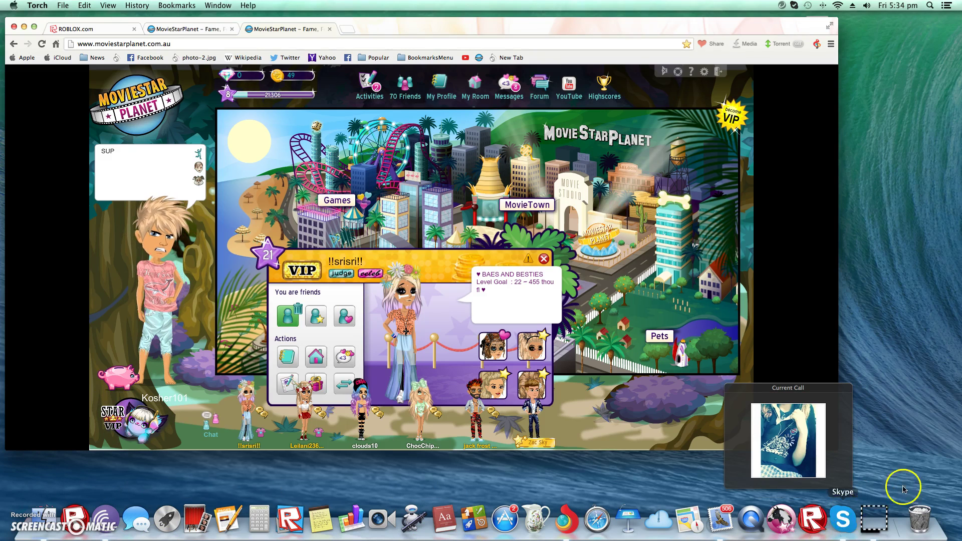
pyautogui.click(852, 532)
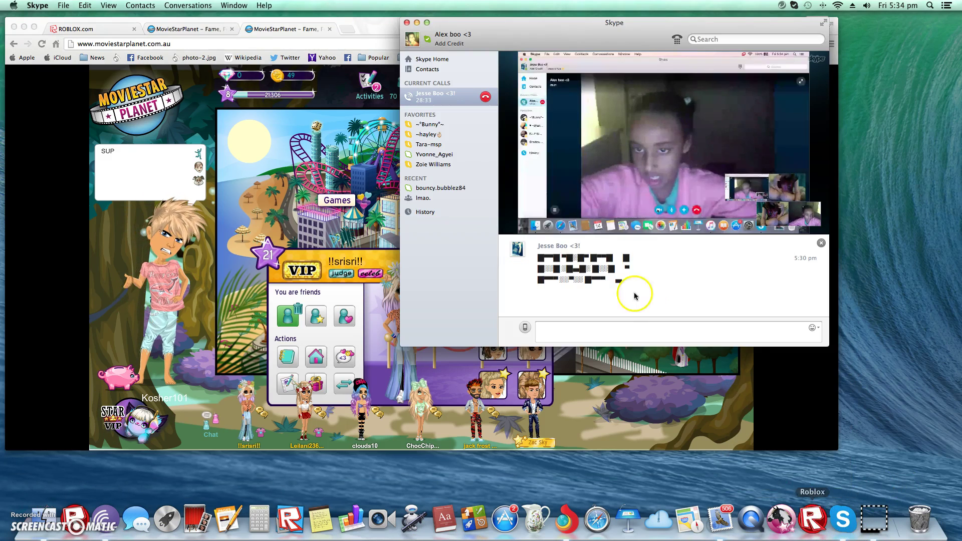
# Show both Skype call feeds side by side, then return to the game in Torch
pyautogui.moveTo(662, 143)
pyautogui.click(760, 209)
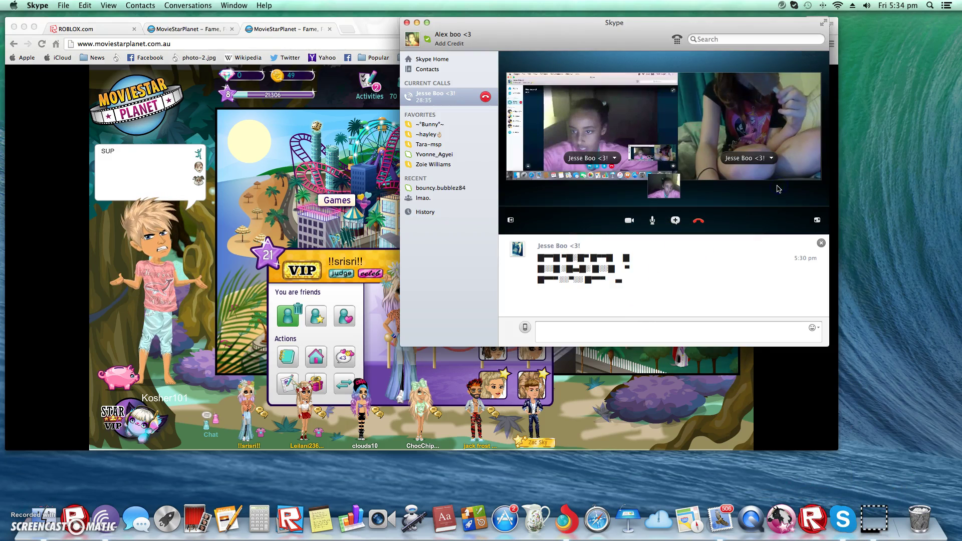
pyautogui.click(767, 211)
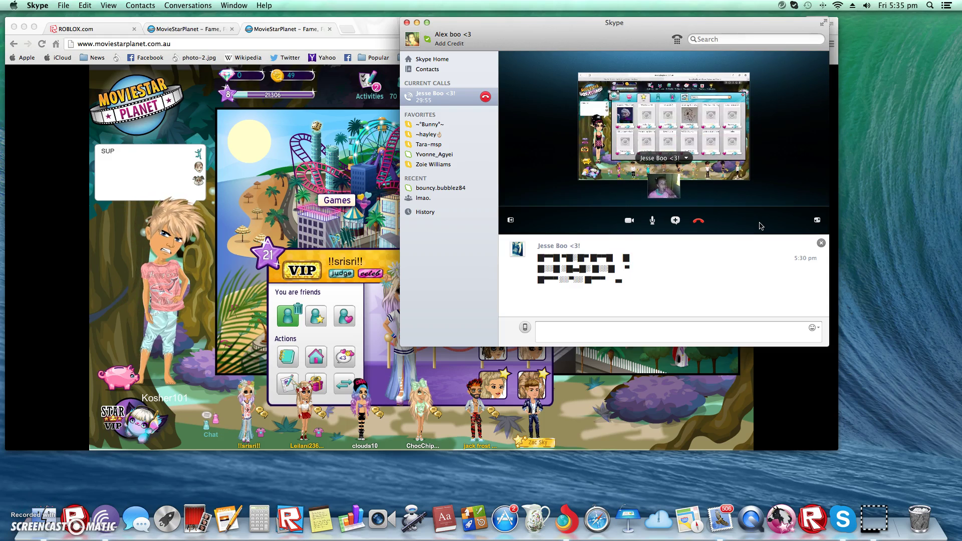
pyautogui.click(818, 438)
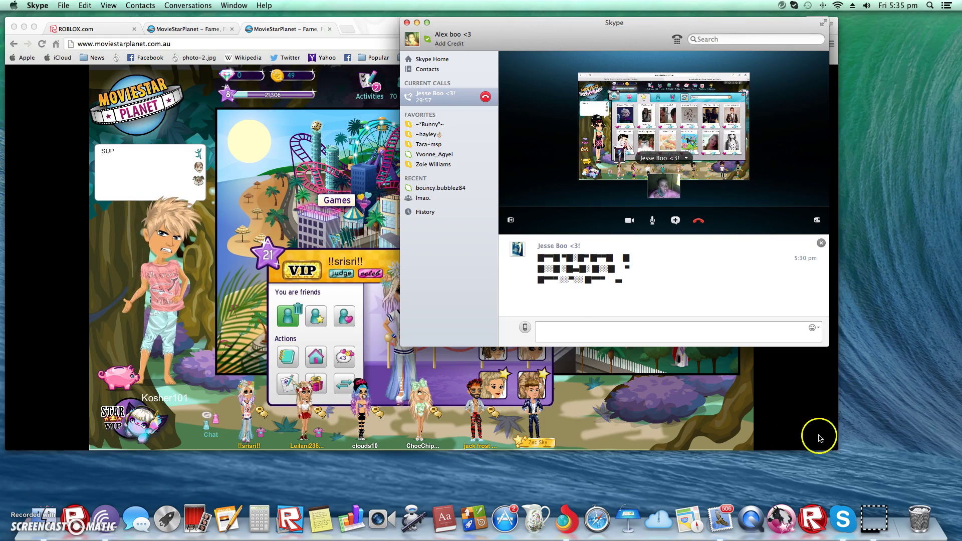
# Close the friend's profile, detour through Shopping back to the map, then open MovieTown's Photos
pyautogui.click(544, 259)
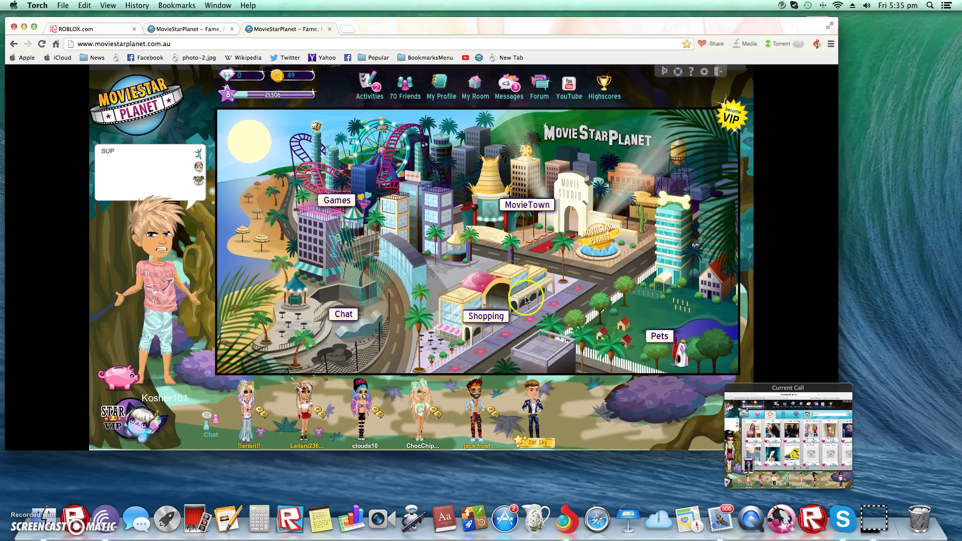
pyautogui.click(500, 321)
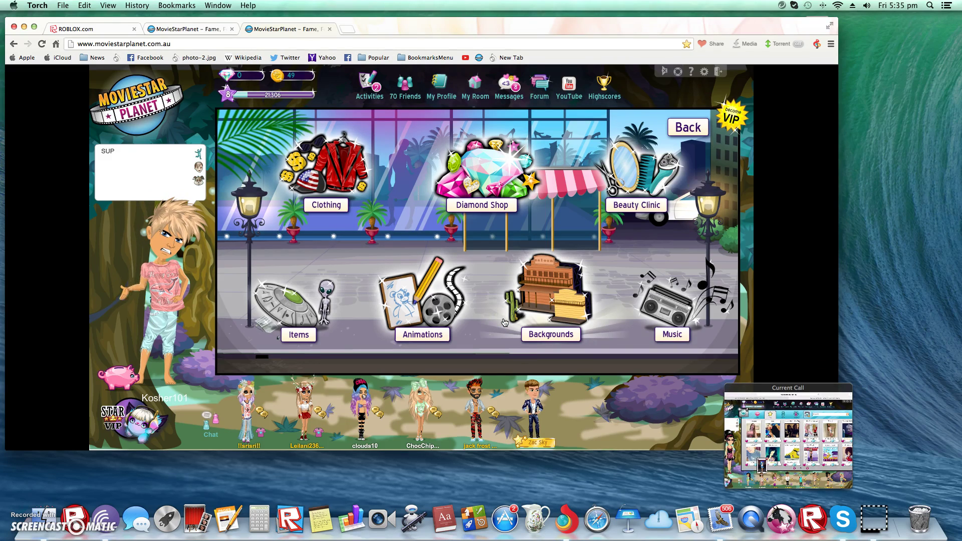
pyautogui.click(703, 123)
pyautogui.click(592, 208)
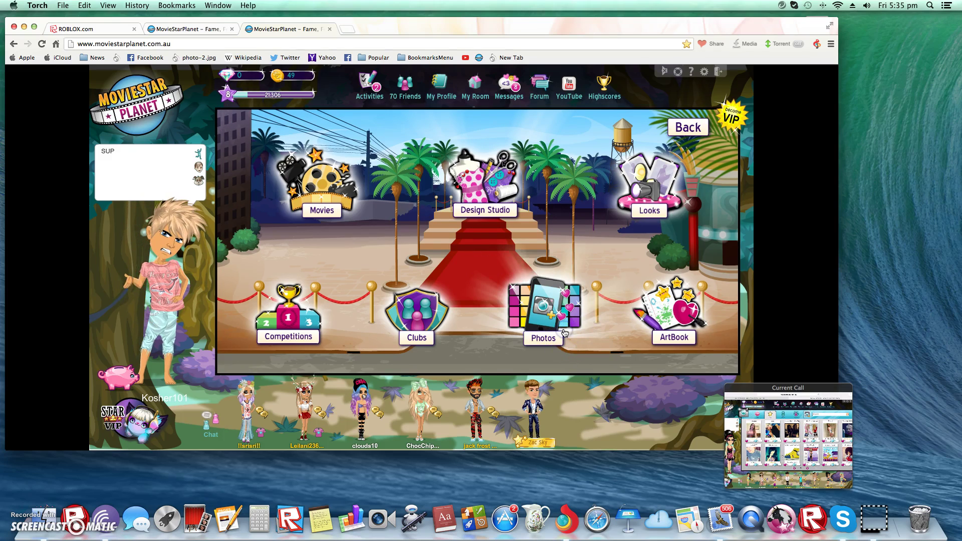
pyautogui.click(564, 333)
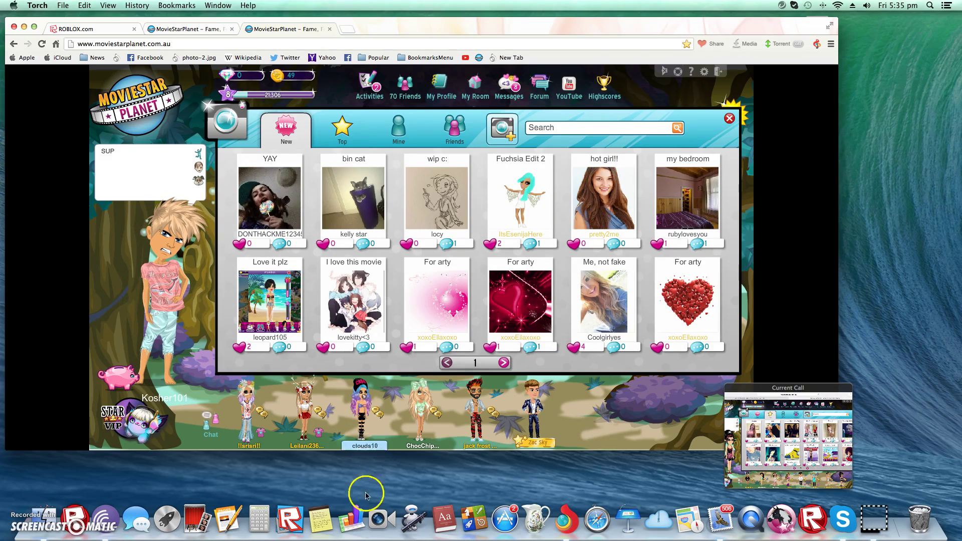
# View the 'Love it plz' photo up close, then check the empty Mine tab
pyautogui.click(268, 296)
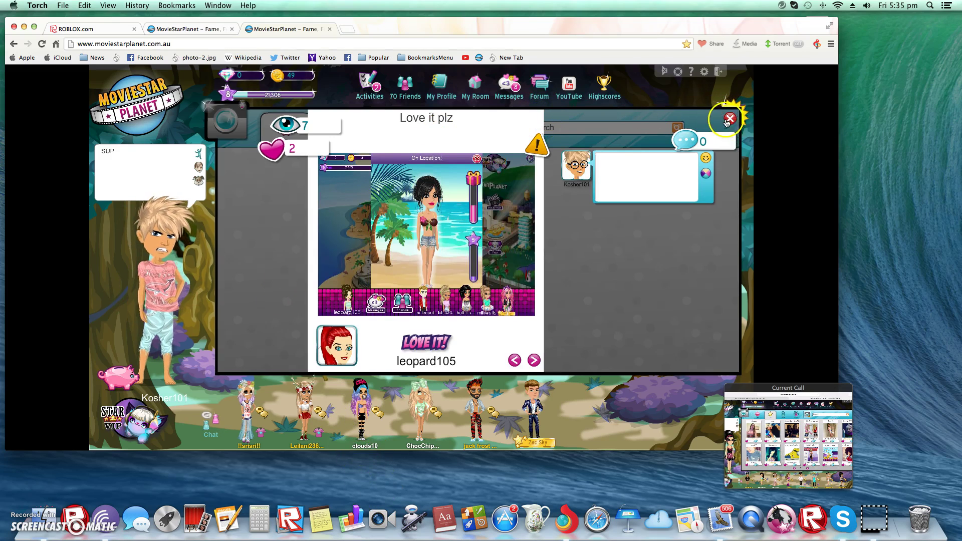
pyautogui.click(730, 119)
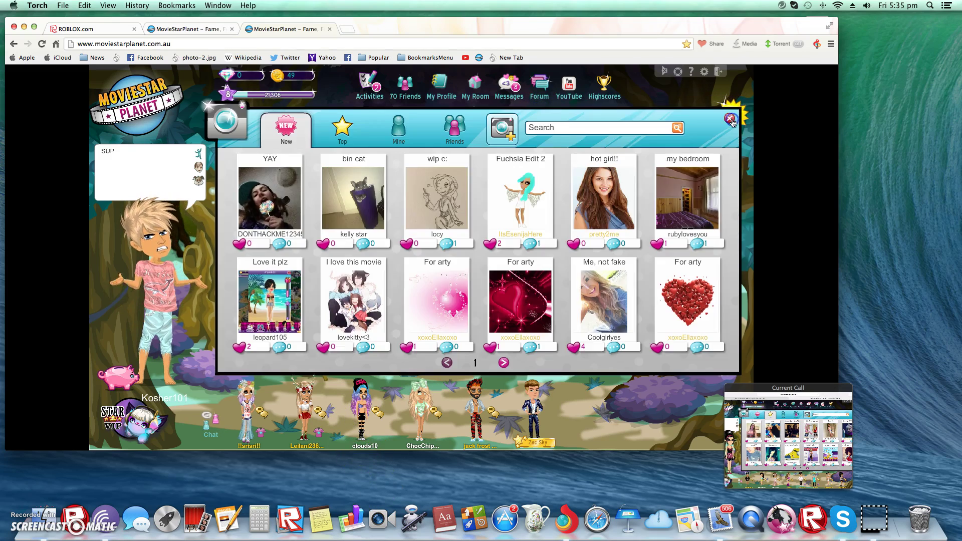
pyautogui.click(398, 129)
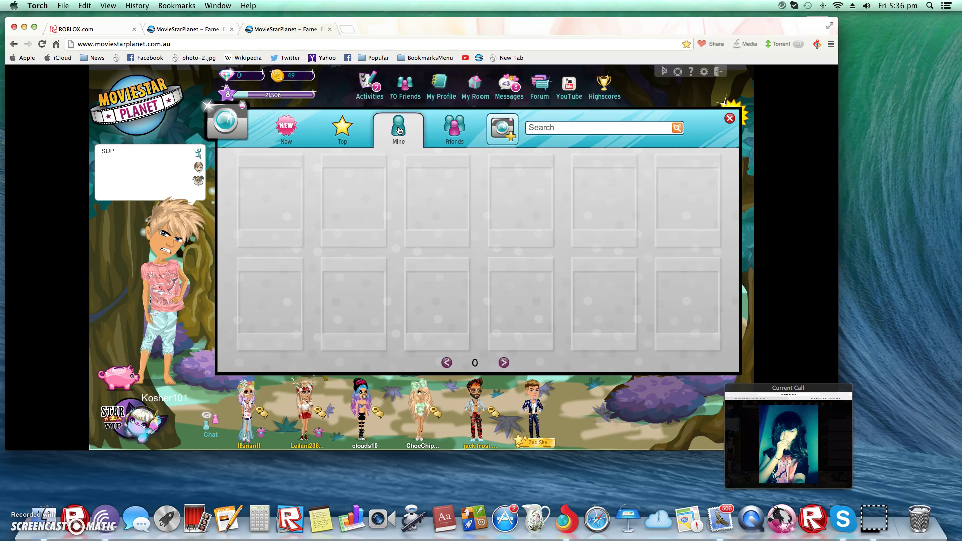
# Browse friends' photos to their second page, then switch to Top photos
pyautogui.click(455, 128)
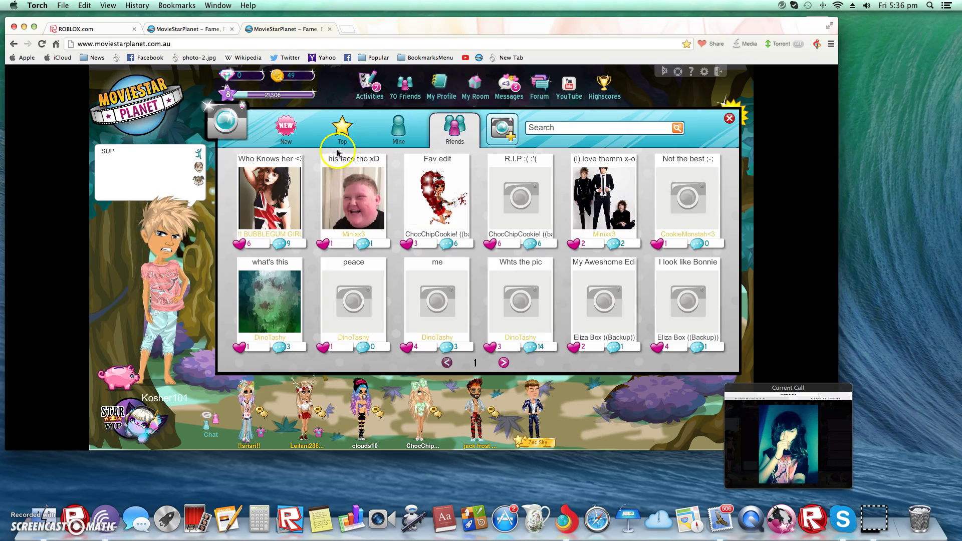
pyautogui.click(503, 363)
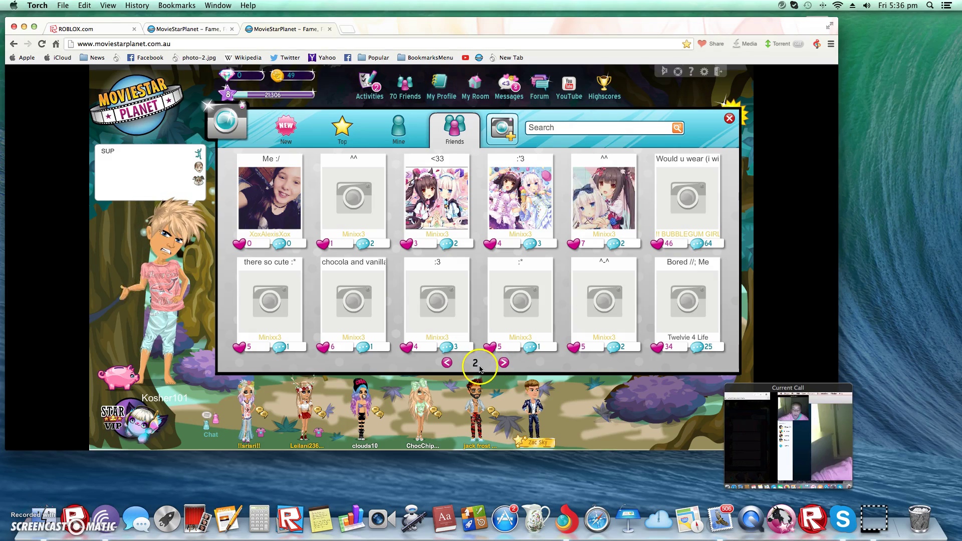
pyautogui.click(343, 143)
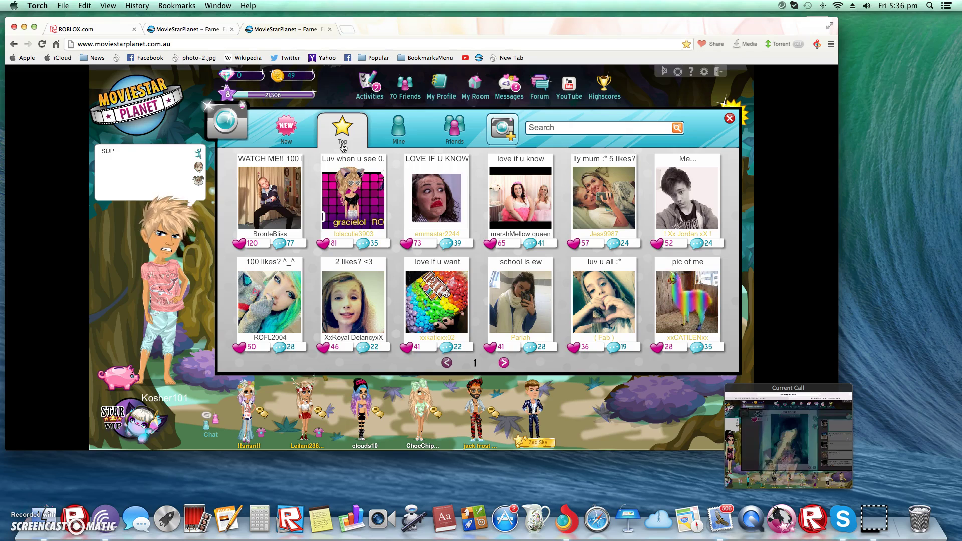
# Page forward through the Top photos with the next-page arrow, reaching page 5
pyautogui.click(503, 363)
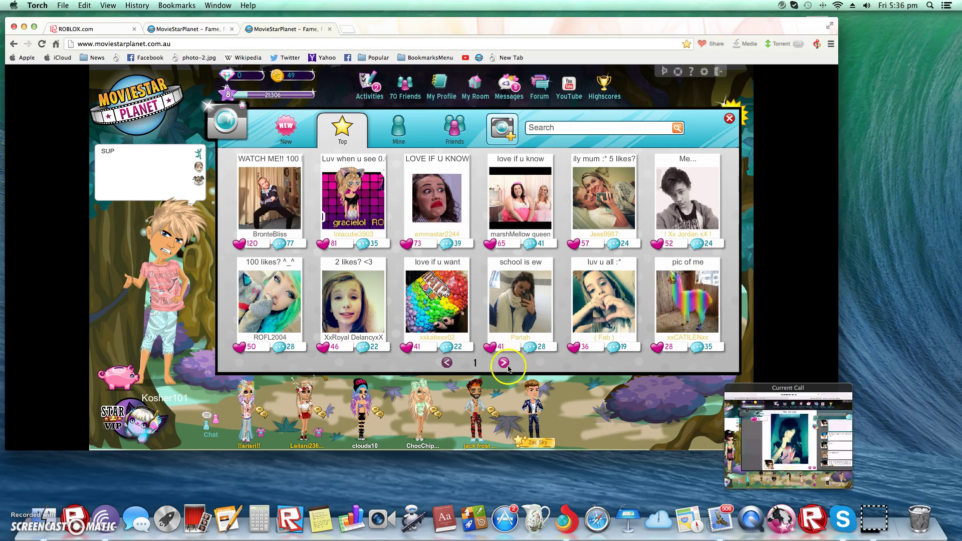
pyautogui.click(361, 131)
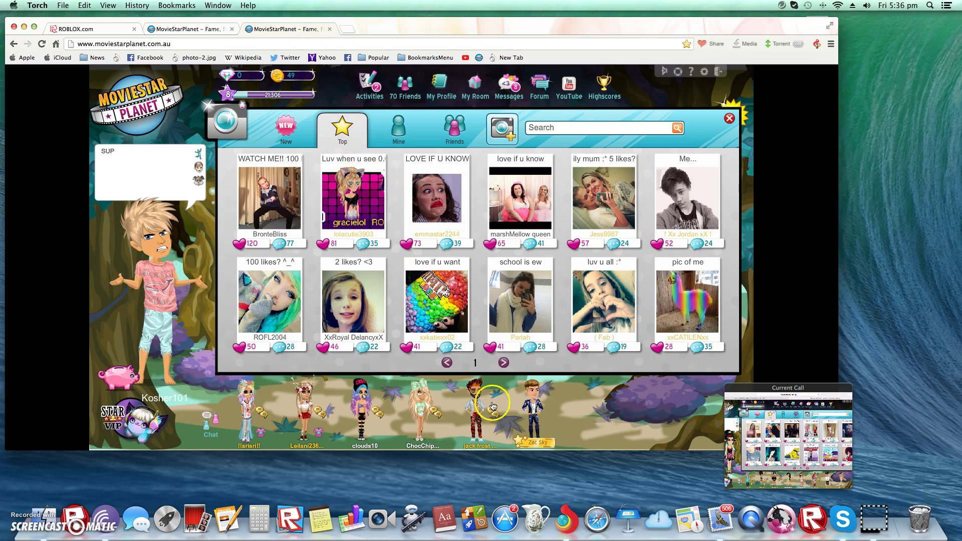
pyautogui.click(504, 363)
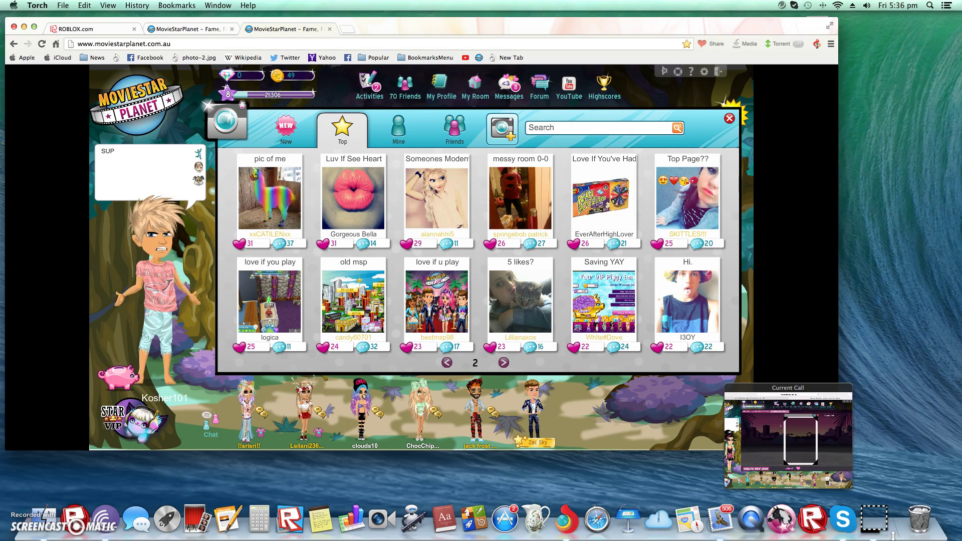
pyautogui.click(502, 362)
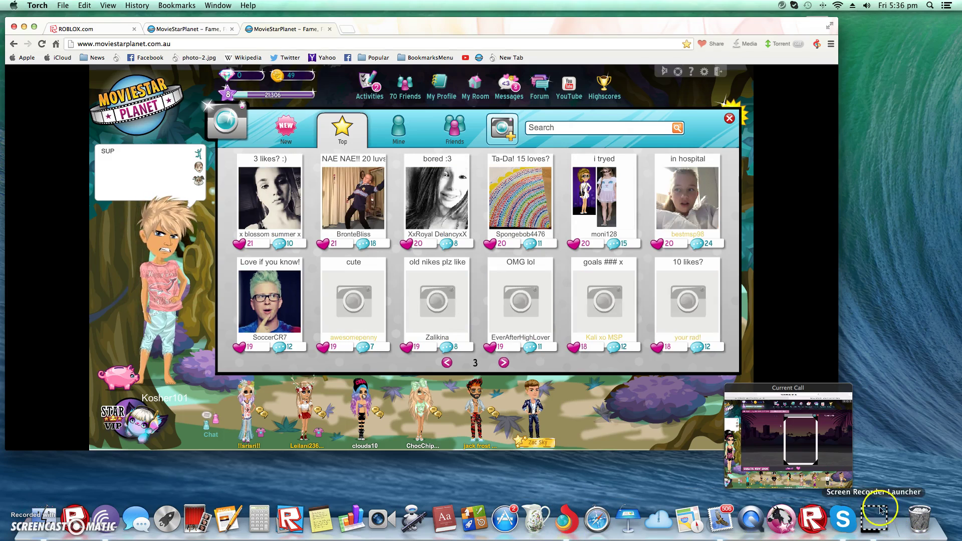
pyautogui.click(502, 363)
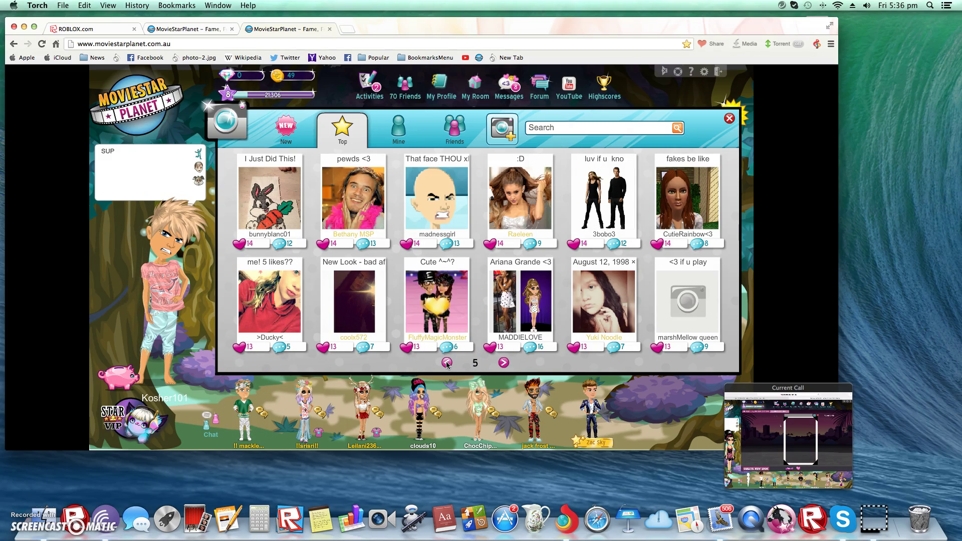
pyautogui.click(503, 363)
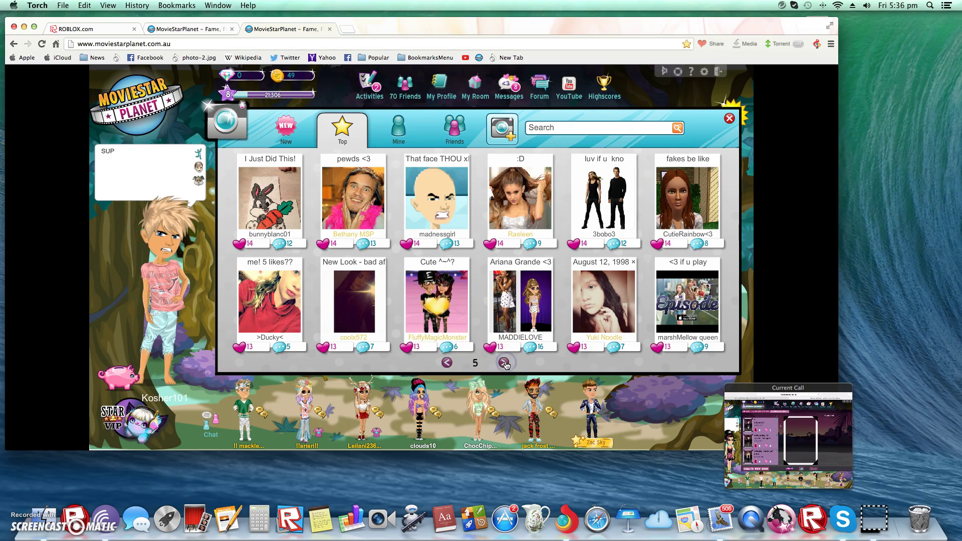